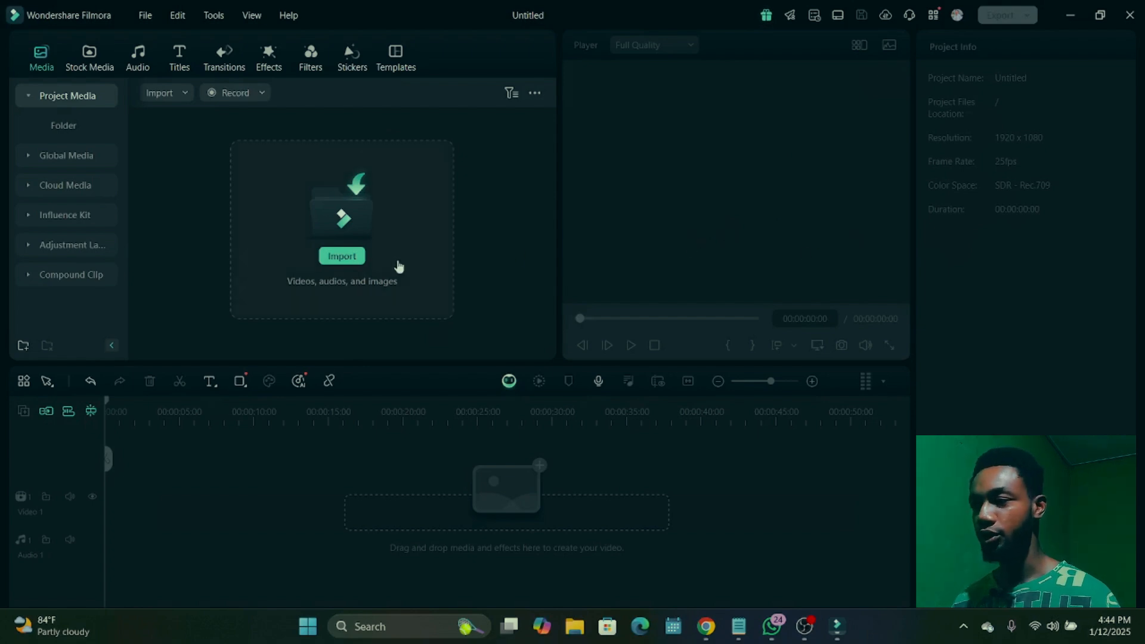
# Import the 6013065_People_Friends video from Downloads and place it at the timeline start, matching the project to the media's 1920 x 1080 50fps
pyautogui.click(348, 263)
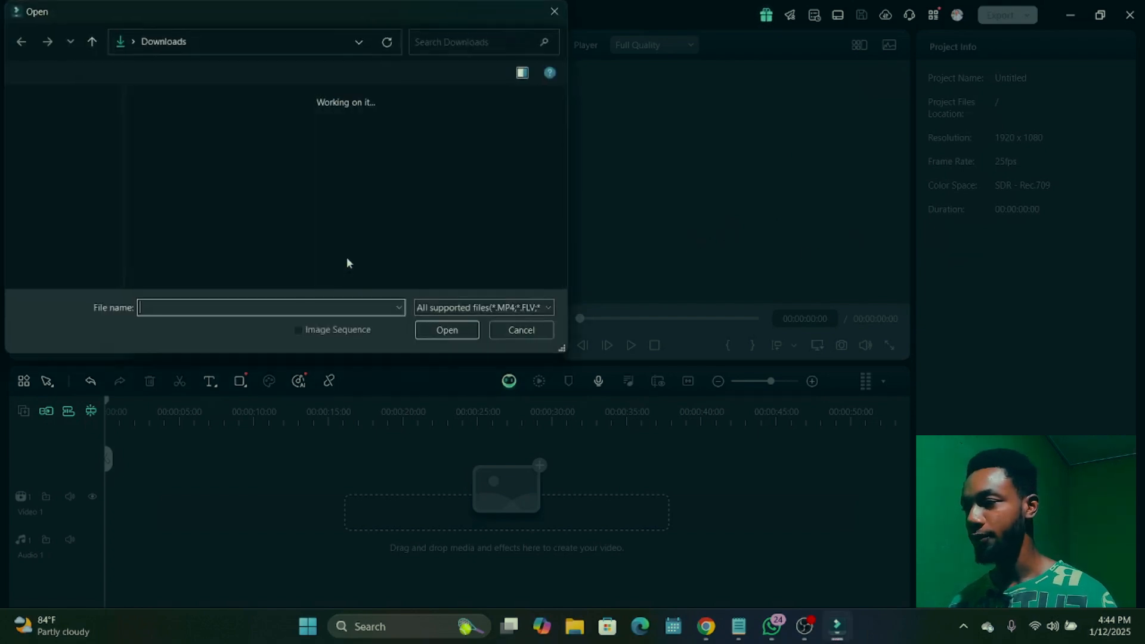
pyautogui.scroll(-3, 49, 217)
pyautogui.scroll(3, 57, 205)
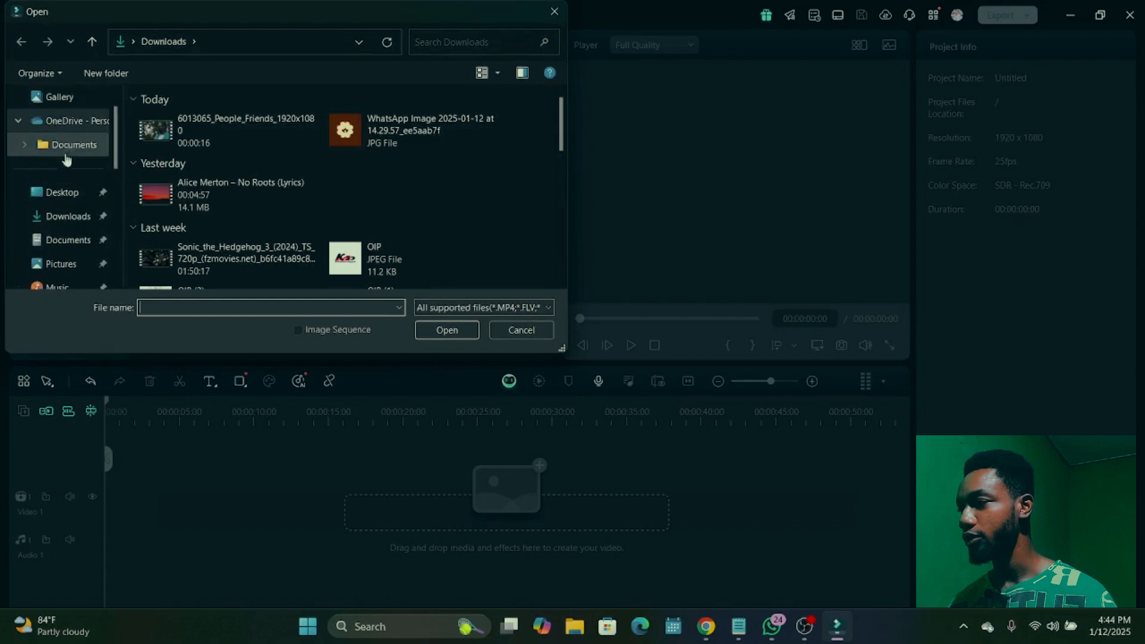
pyautogui.click(156, 132)
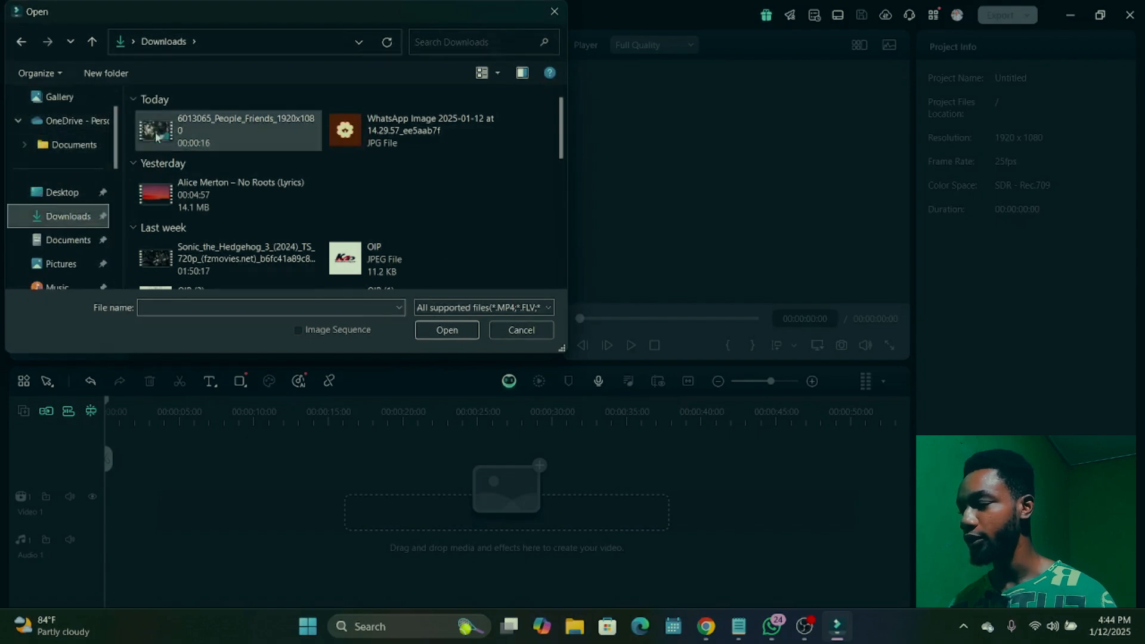
pyautogui.doubleClick(167, 135)
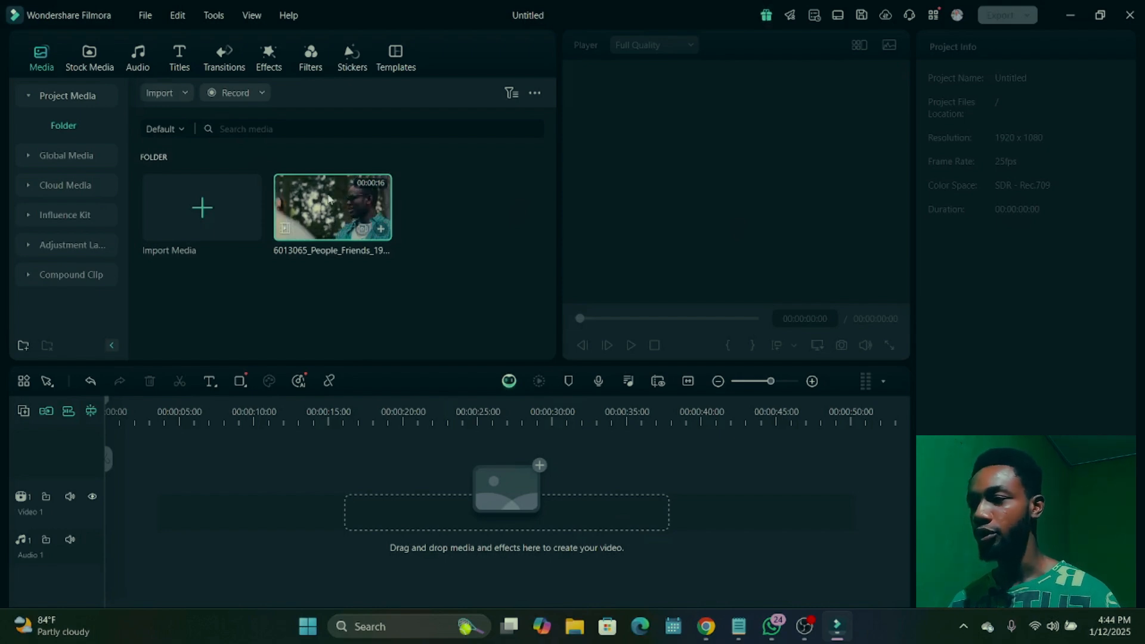
pyautogui.moveTo(329, 199); pyautogui.dragTo(212, 513)
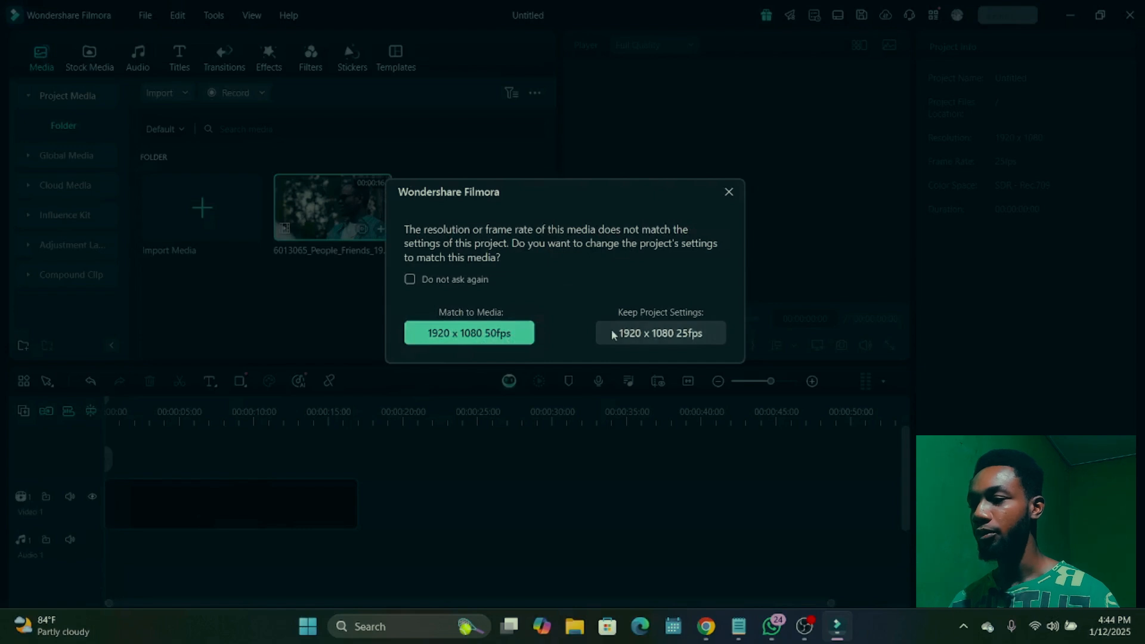
pyautogui.click(483, 339)
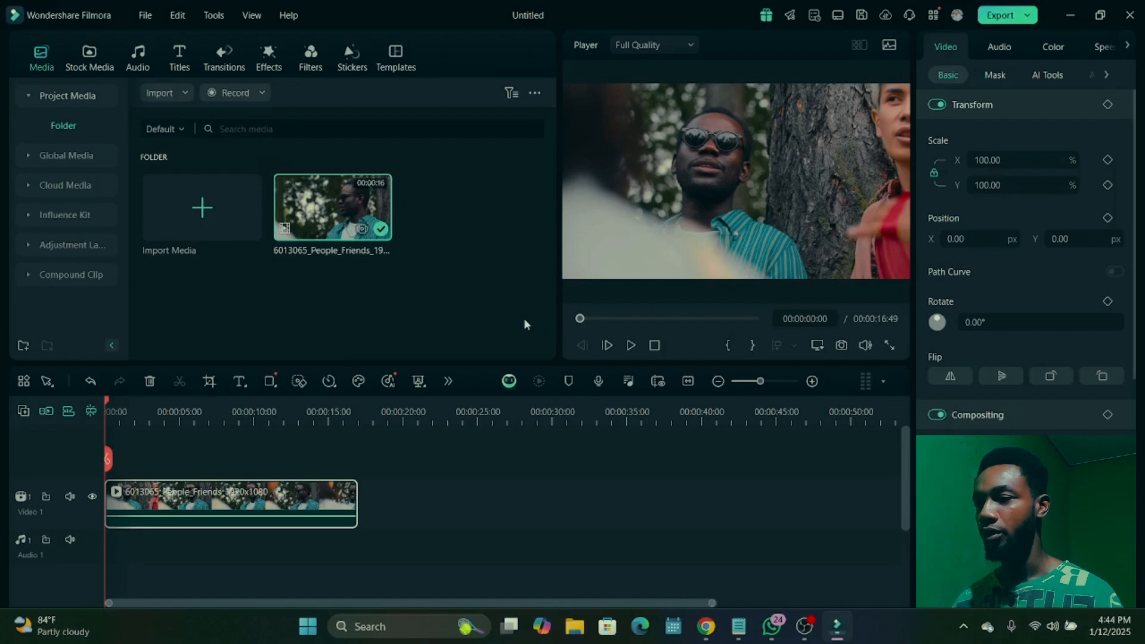
# Take a snapshot of the frame at 00:00:03:02 and split the video clip at that point
pyautogui.click(117, 406)
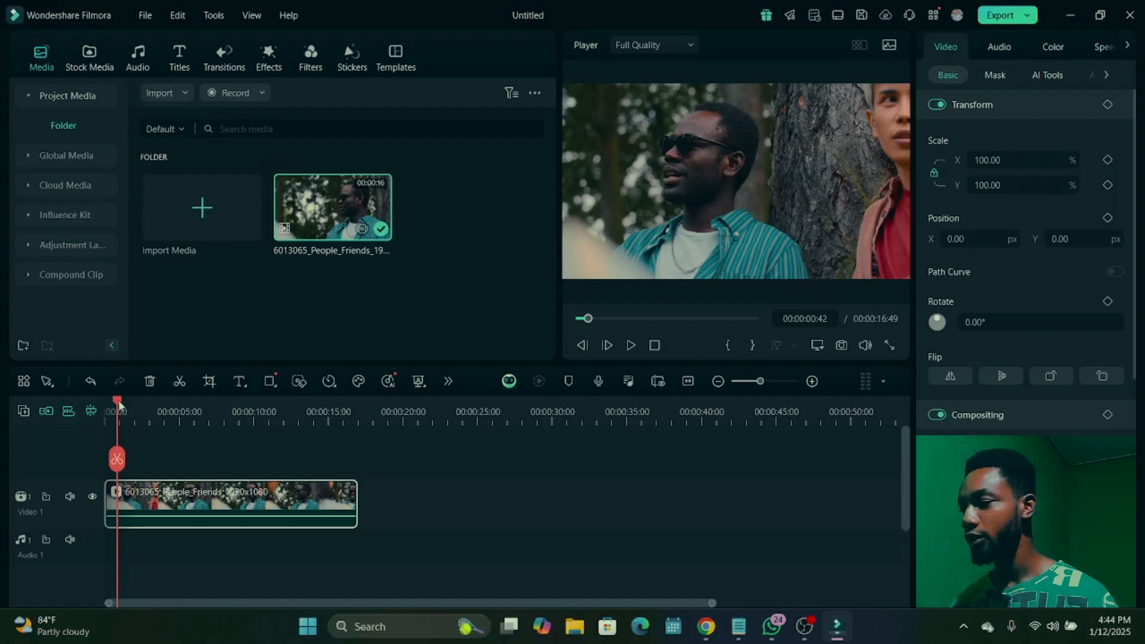
pyautogui.moveTo(125, 407); pyautogui.dragTo(151, 408)
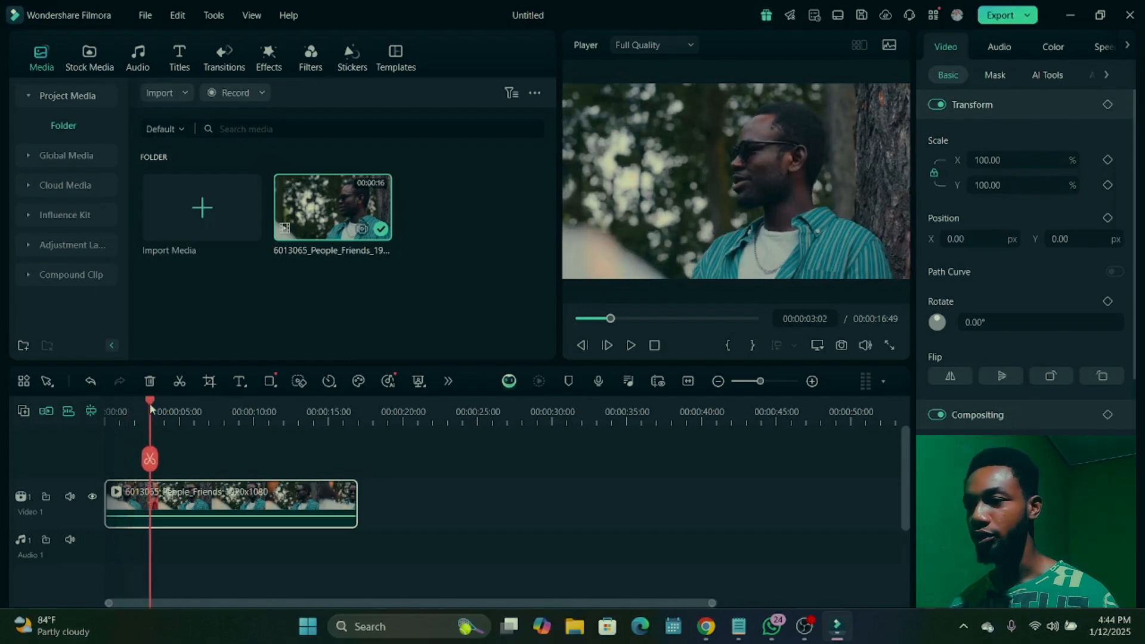
pyautogui.click(889, 346)
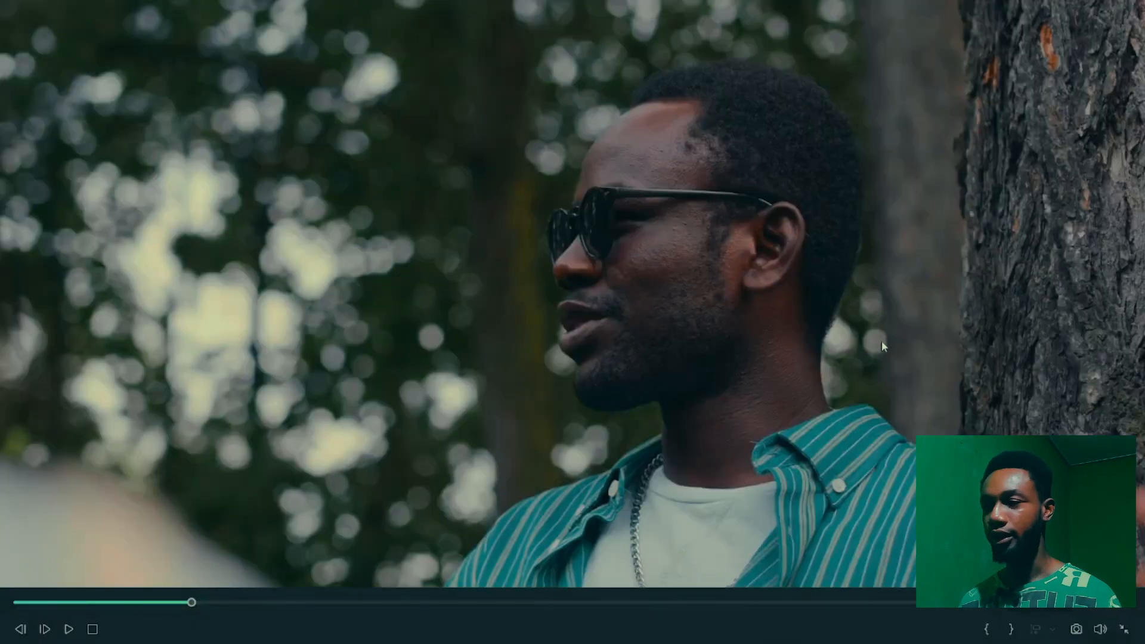
pyautogui.press('Escape')
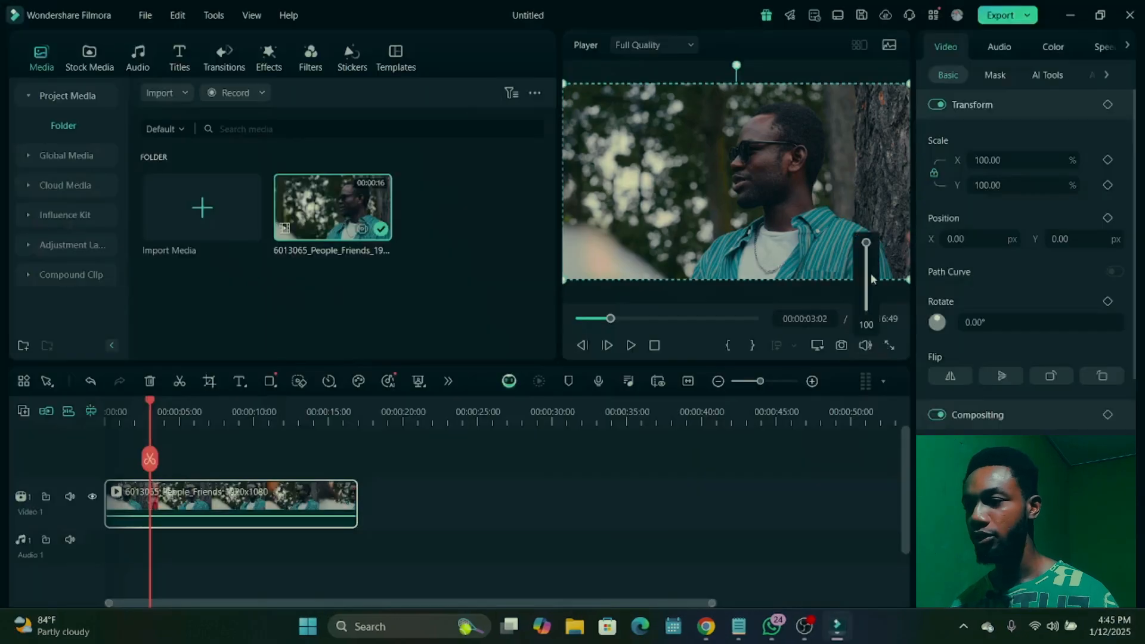
pyautogui.click(841, 345)
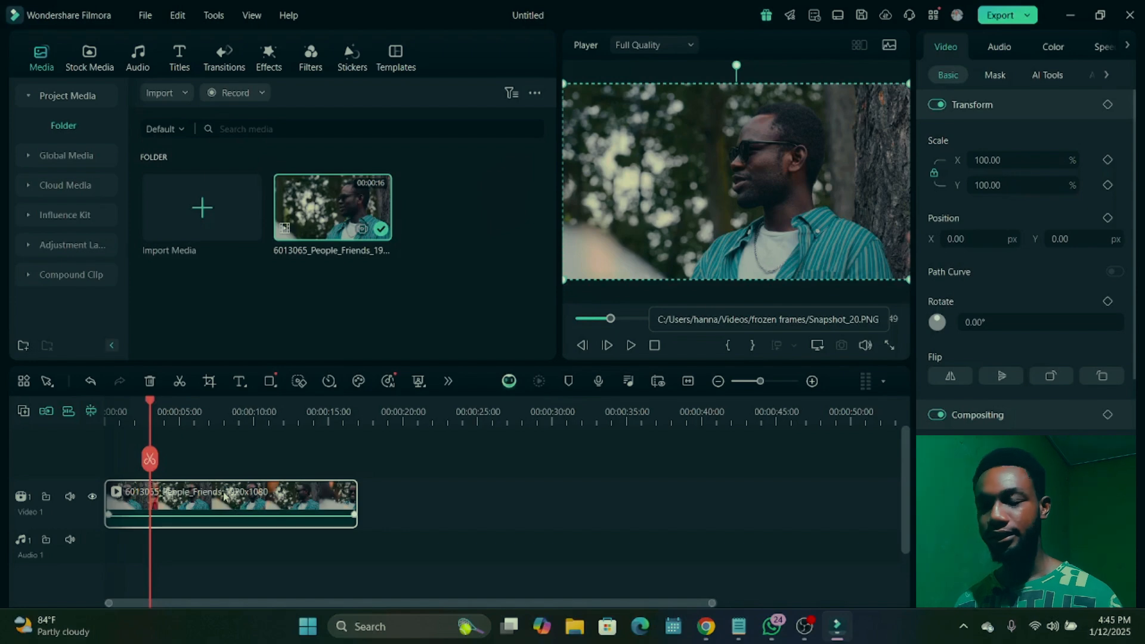
pyautogui.hotkey('ctrl', 'b')
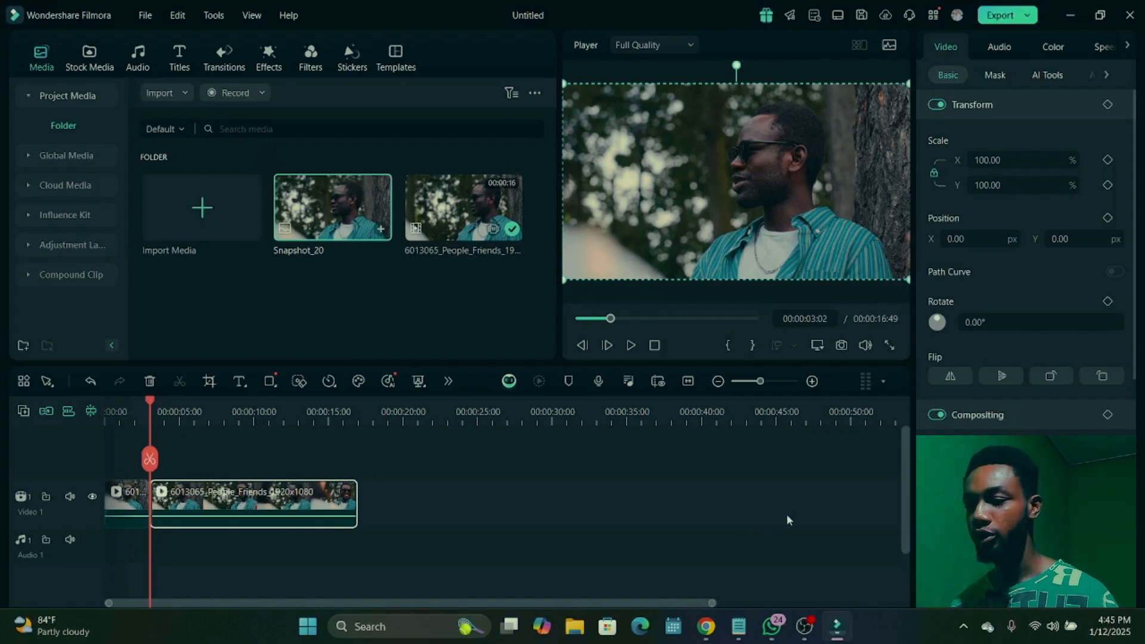
# Switch to Photoroom's background remover in Chrome and upload Snapshot_20 from the frozen frames folder in Videos
pyautogui.moveTo(705, 636)
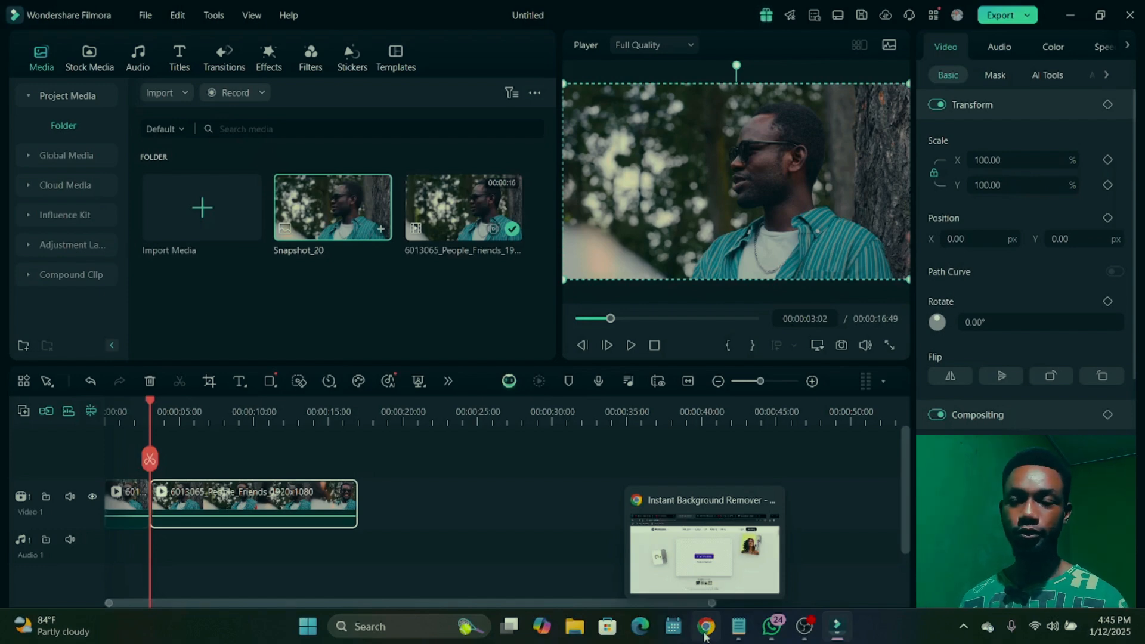
pyautogui.click(705, 636)
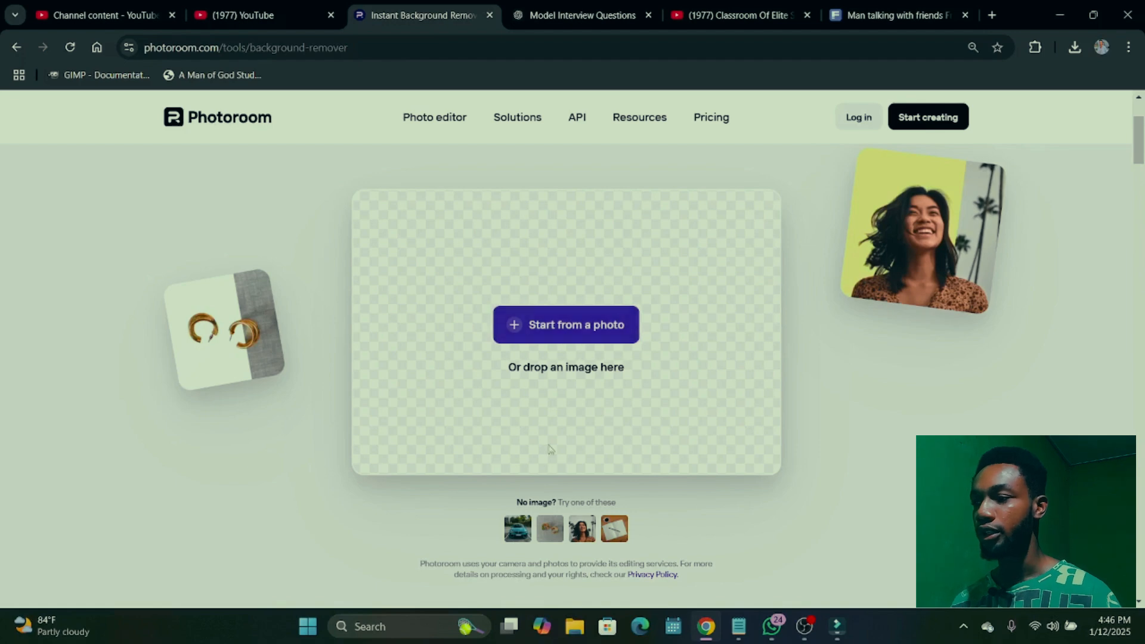
pyautogui.click(559, 337)
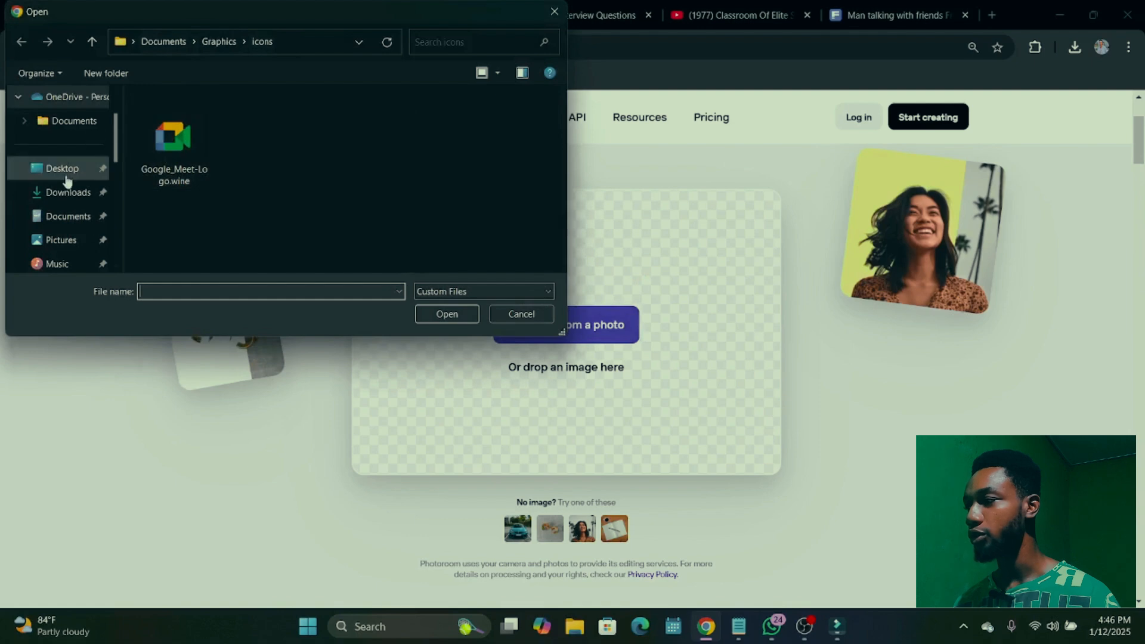
pyautogui.click(73, 214)
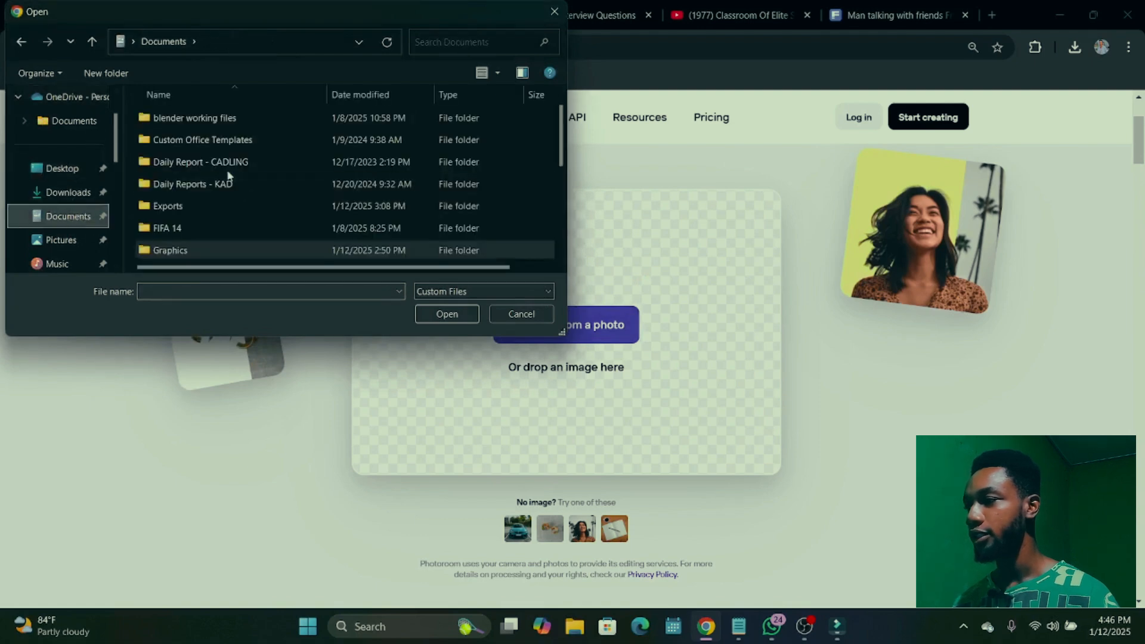
pyautogui.scroll(-2, 60, 179)
pyautogui.click(66, 216)
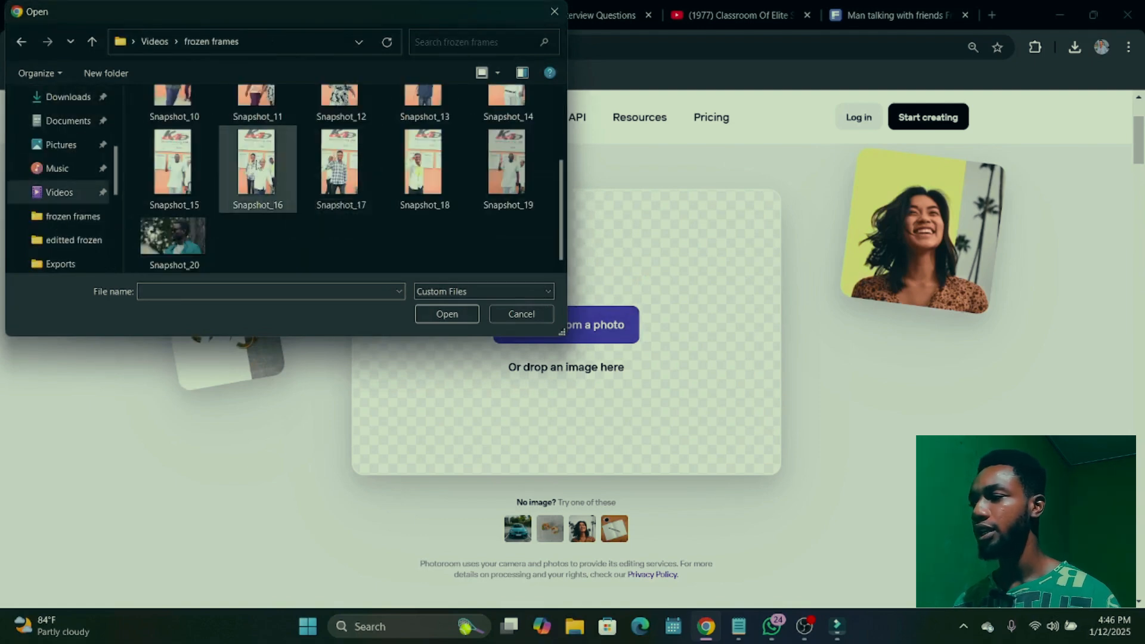
pyautogui.click(200, 238)
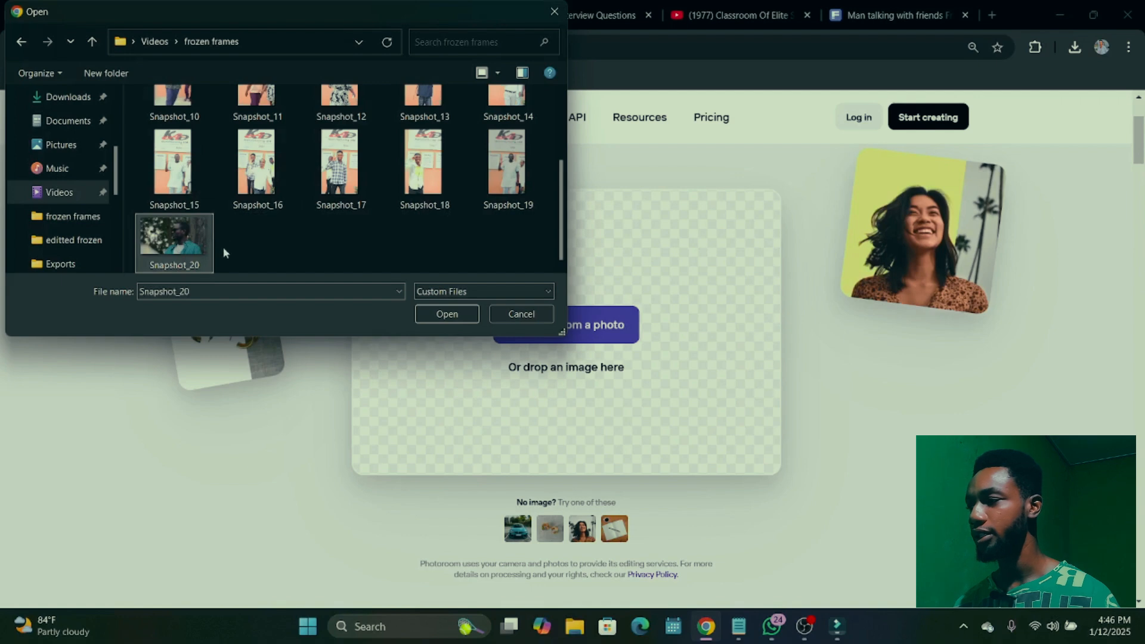
pyautogui.doubleClick(158, 231)
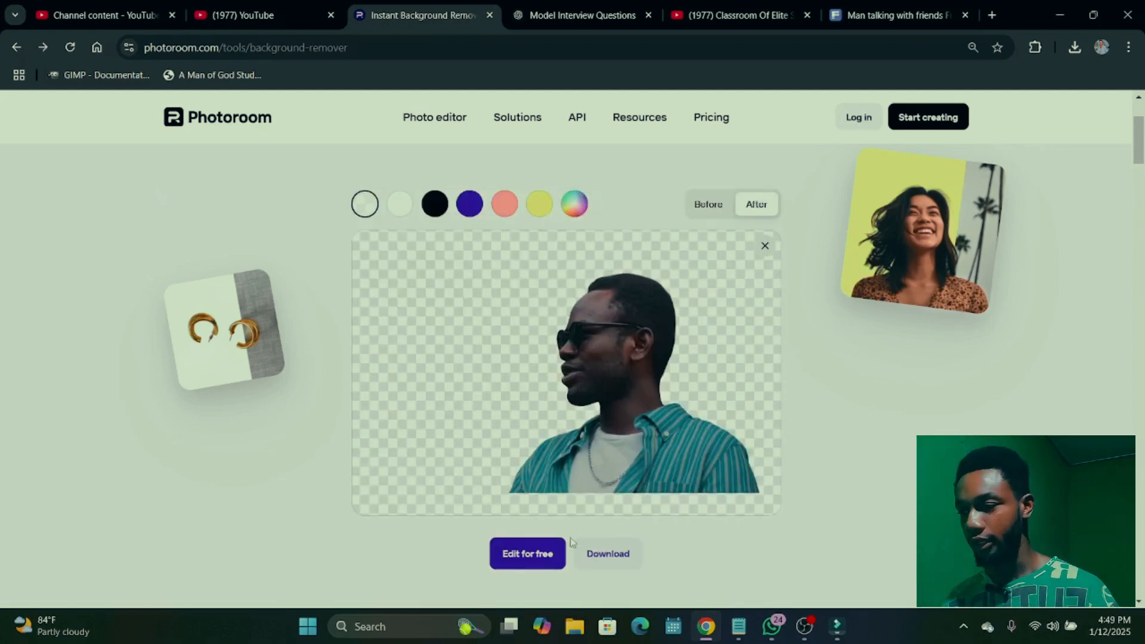
# Download the background-free image in standard resolution as the PNG Snapshot_20-Photoroom into the images folder in Downloads
pyautogui.click(610, 555)
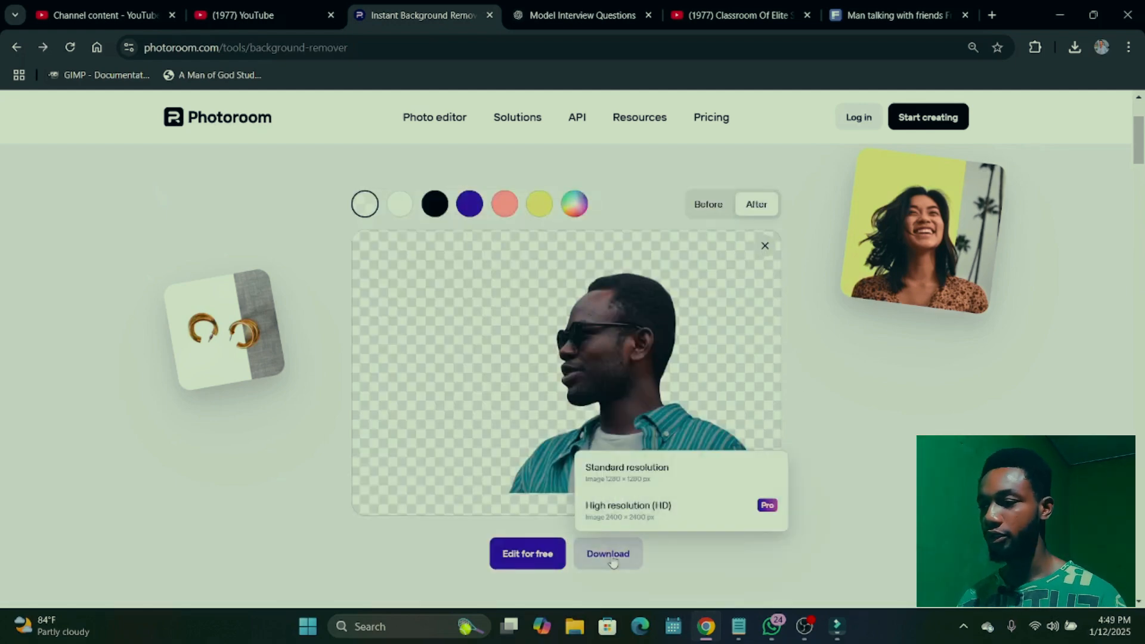
pyautogui.click(687, 473)
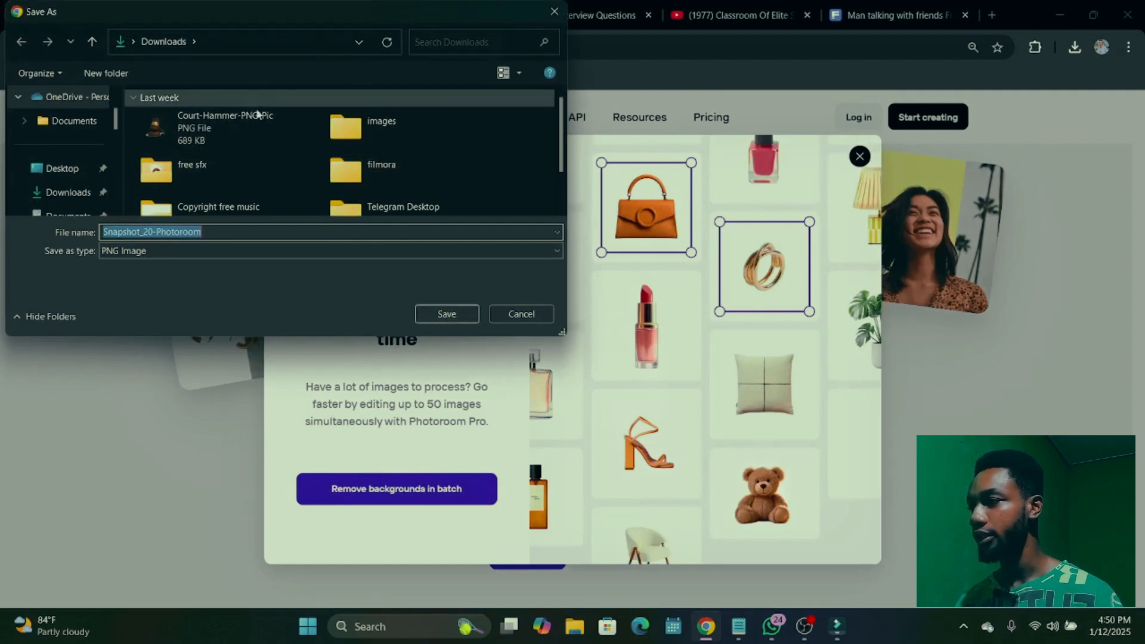
pyautogui.doubleClick(373, 122)
pyautogui.click(462, 314)
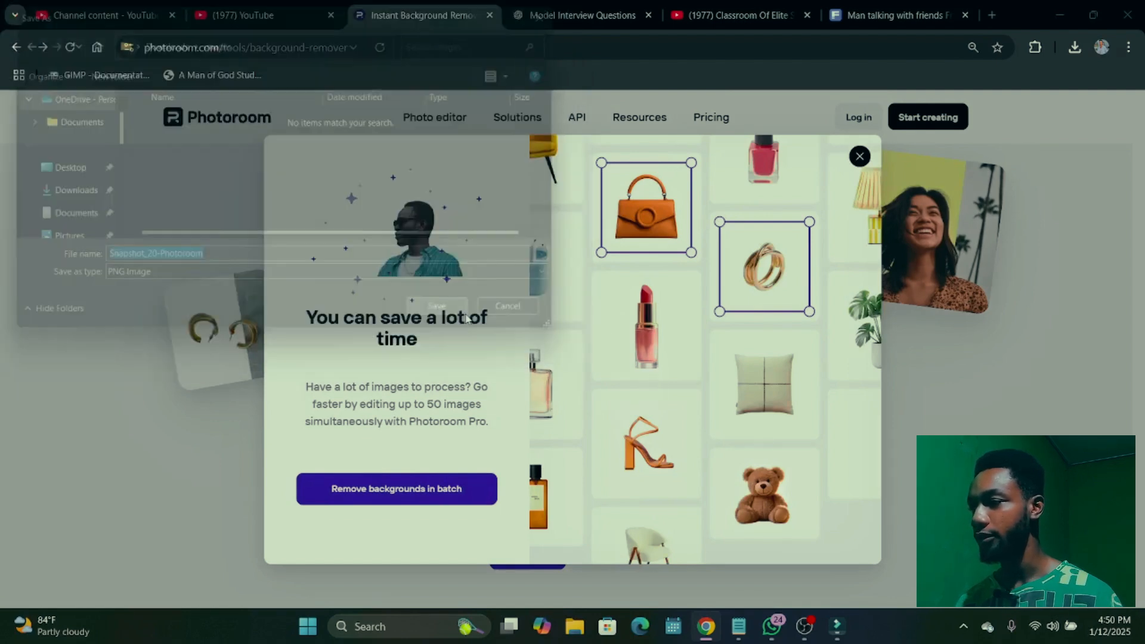
# Return to Filmora and import Snapshot_20-Photoroom from the images folder in Downloads into the project media
pyautogui.click(1062, 17)
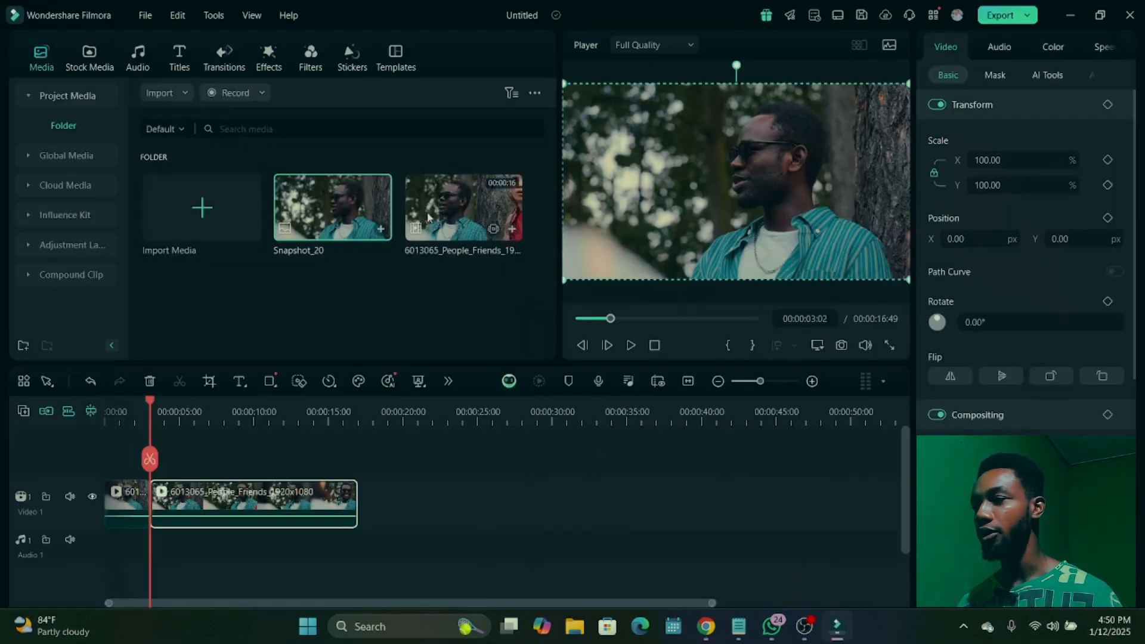
pyautogui.click(222, 202)
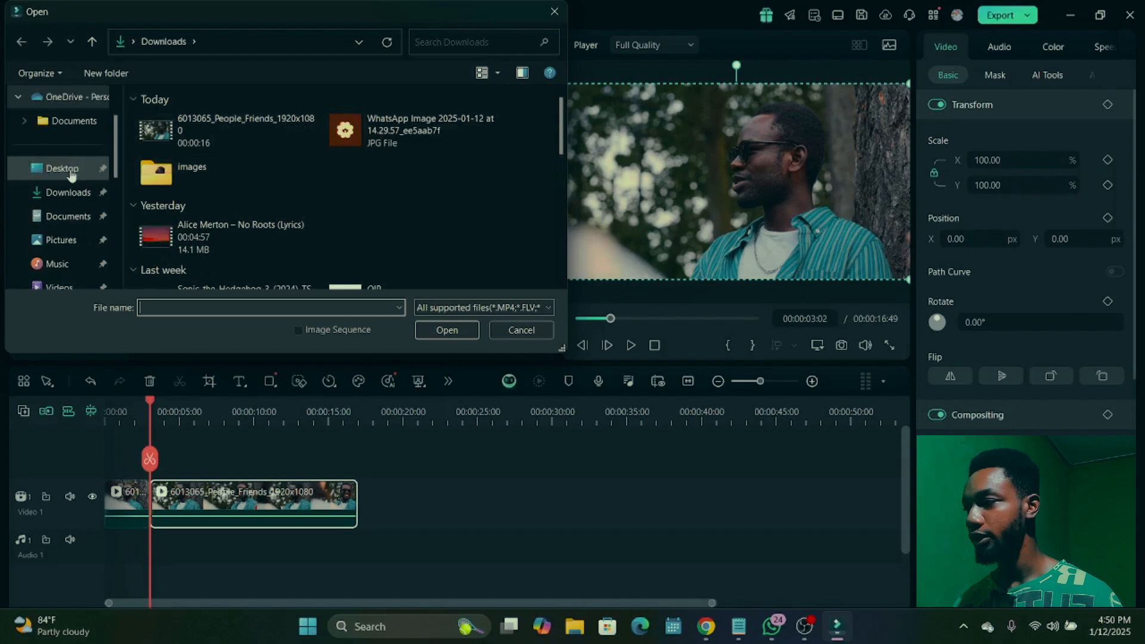
pyautogui.click(65, 215)
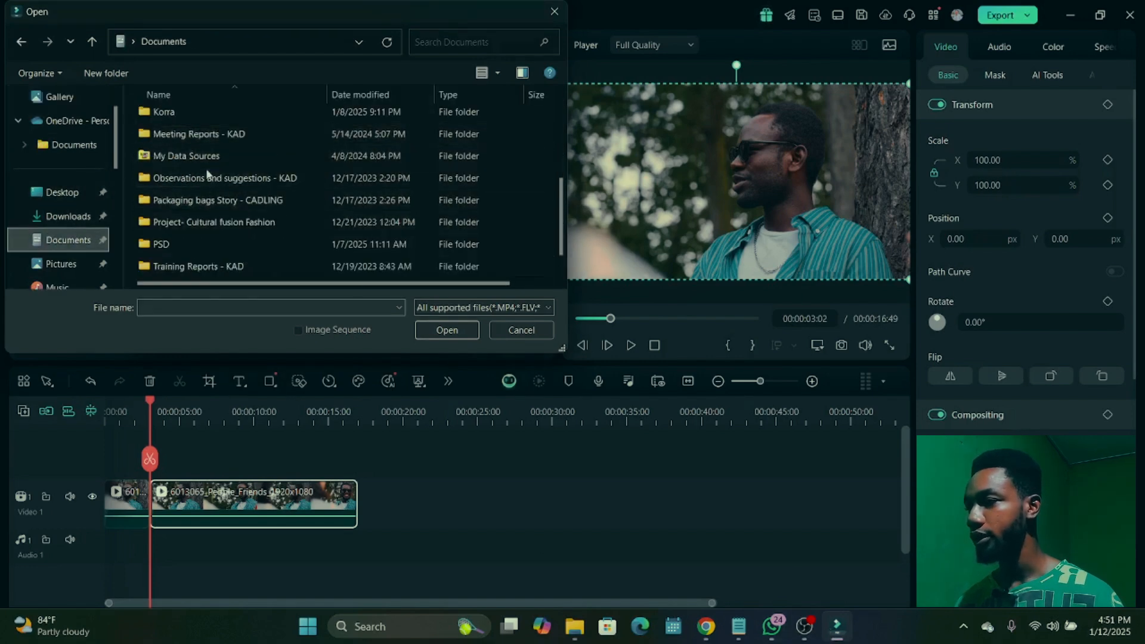
pyautogui.click(65, 216)
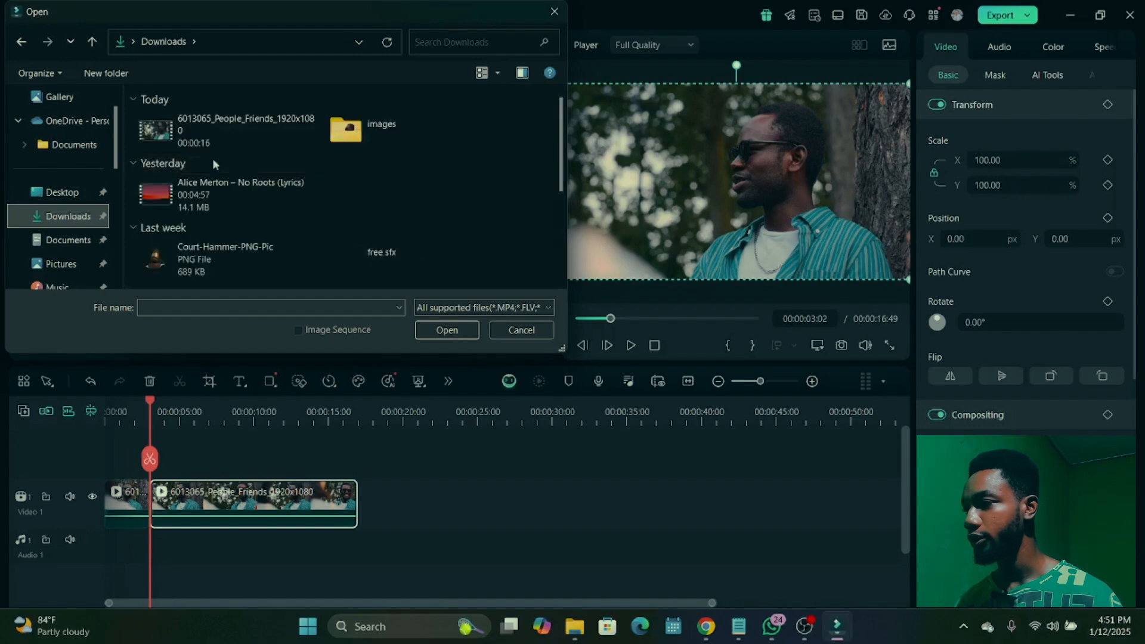
pyautogui.click(374, 145)
pyautogui.doubleClick(195, 170)
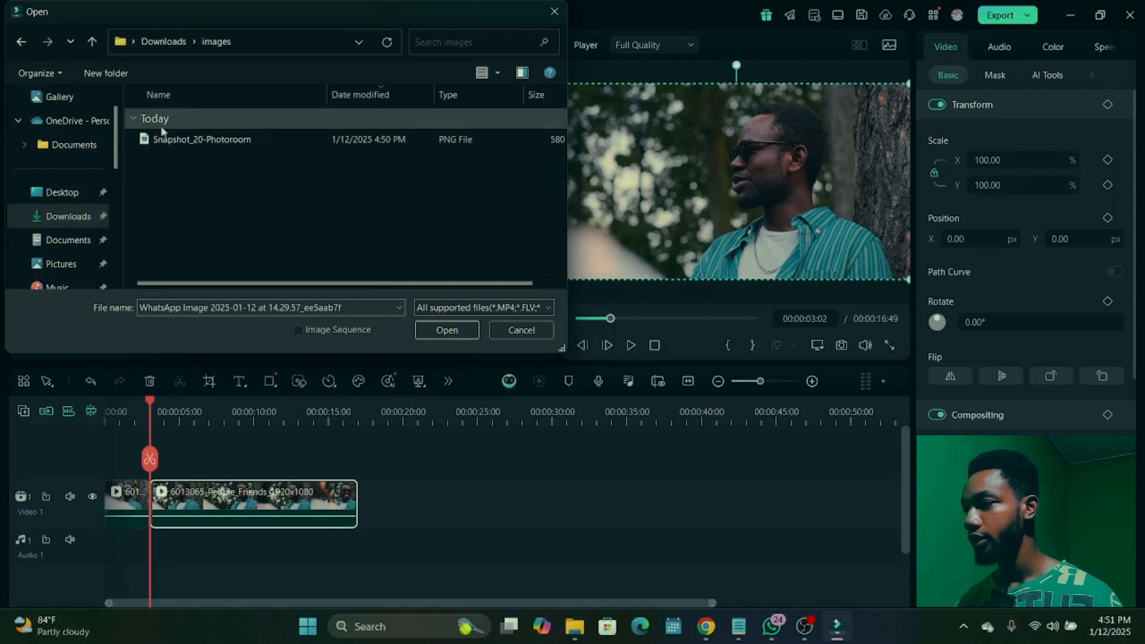
pyautogui.doubleClick(206, 142)
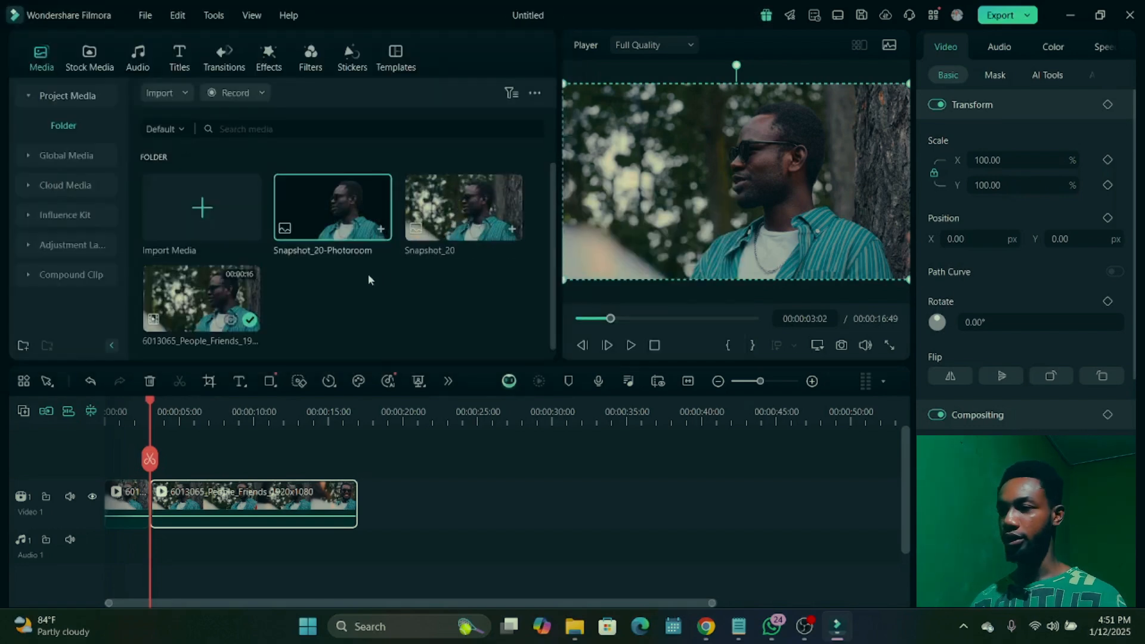
# Insert the Snapshot_20-Photoroom cutout on the Video 1 track between the two parts of the split clip
pyautogui.moveTo(321, 216); pyautogui.dragTo(150, 463)
pyautogui.scroll(2, 224, 527)
pyautogui.scroll(1, 224, 526)
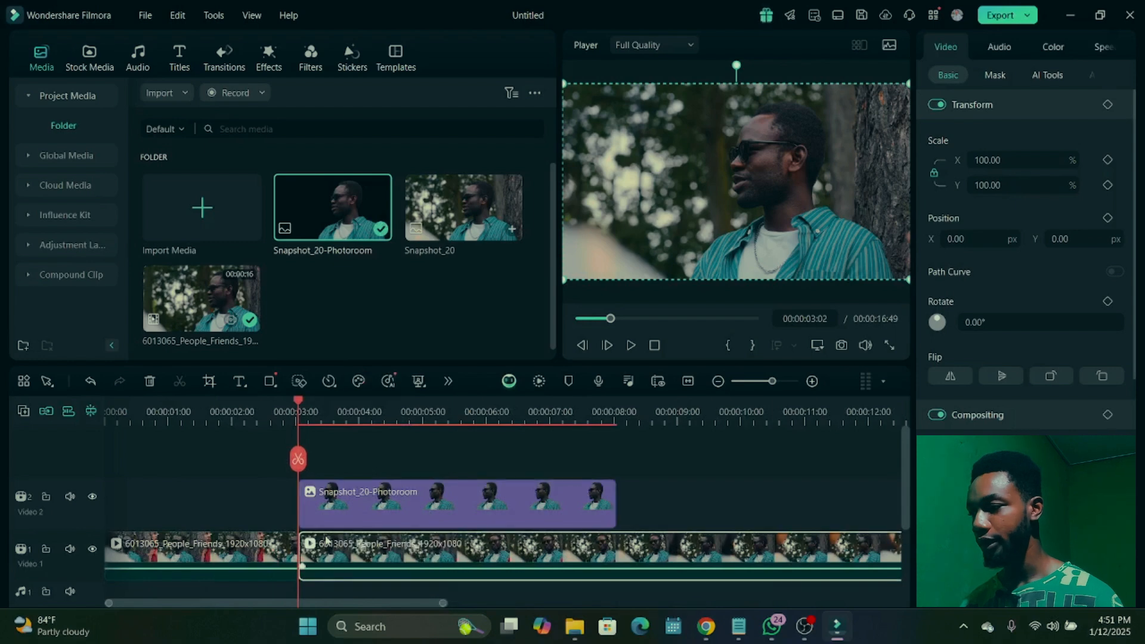
pyautogui.moveTo(349, 559)
pyautogui.mouseDown()
pyautogui.moveTo(696, 562)
pyautogui.moveTo(350, 559)
pyautogui.mouseUp()
pyautogui.click(424, 512)
pyautogui.moveTo(424, 512); pyautogui.dragTo(345, 566)
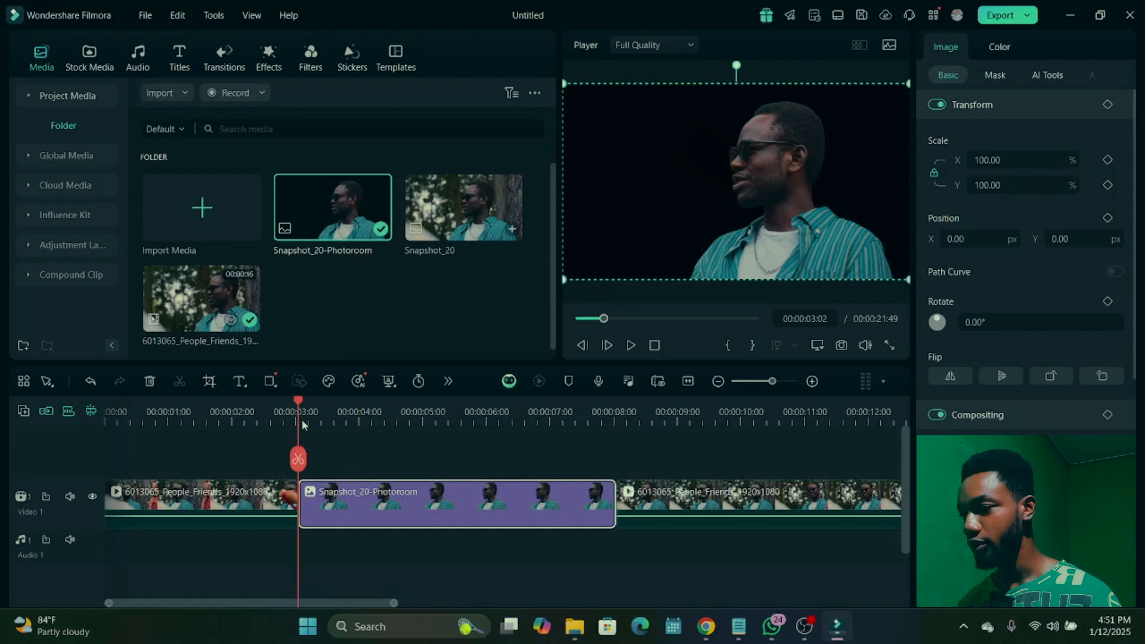
# Play back the change from the first video part into the frozen cutout
pyautogui.click(284, 412)
pyautogui.press('space')
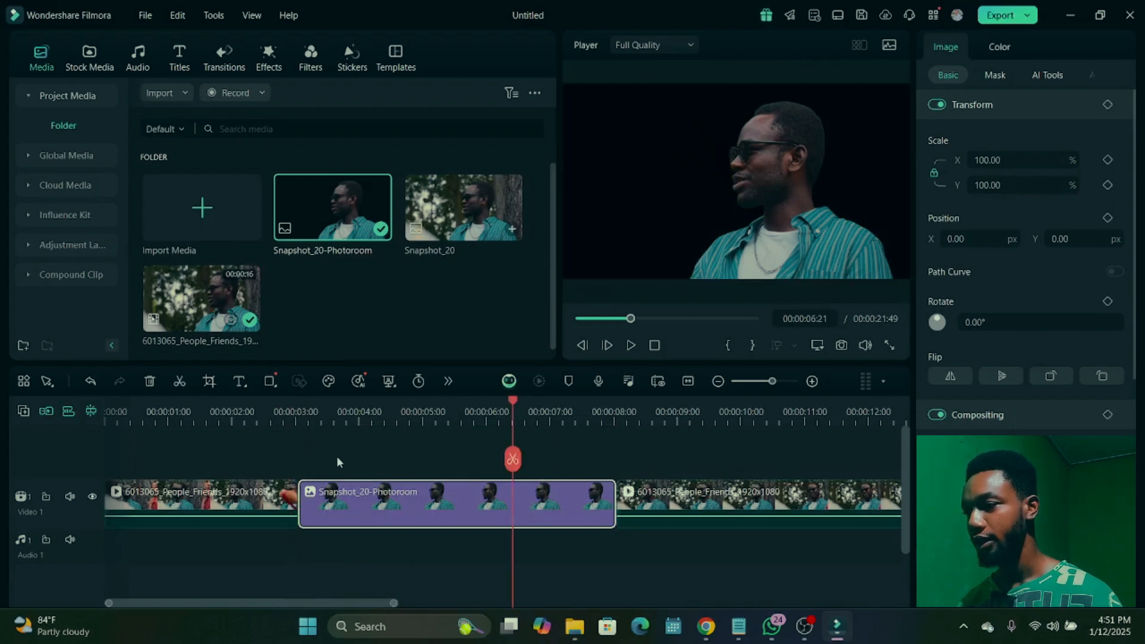
pyautogui.click(258, 414)
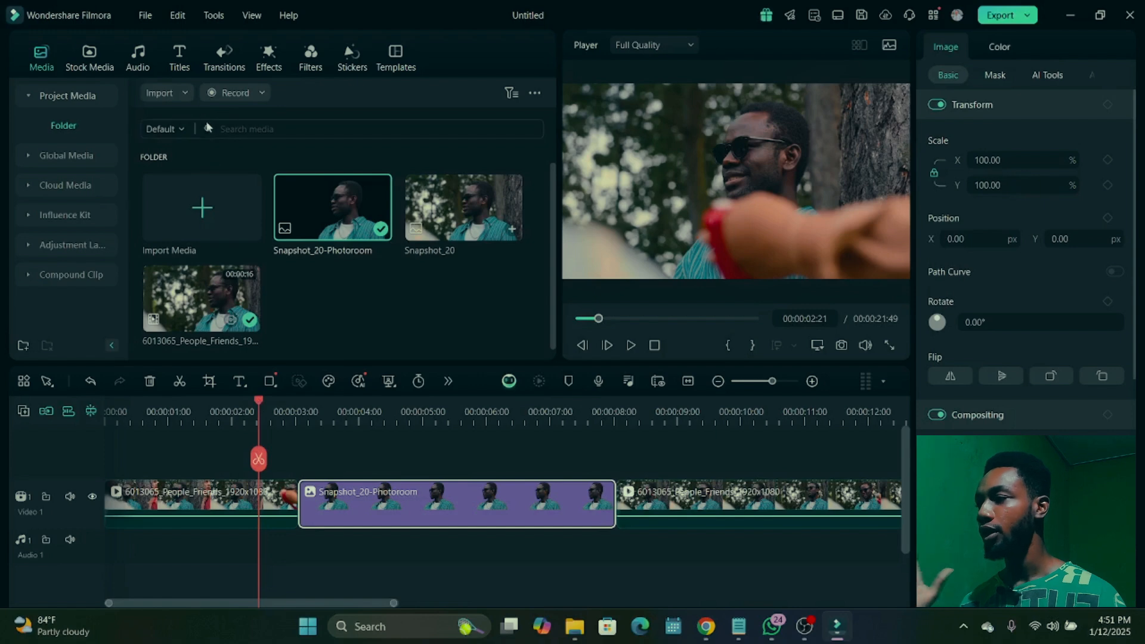
# Place the downloaded Catering Food Promo Media stock background on a track above the cutout, keeping the project settings at 1920 x 1080 50fps
pyautogui.click(91, 56)
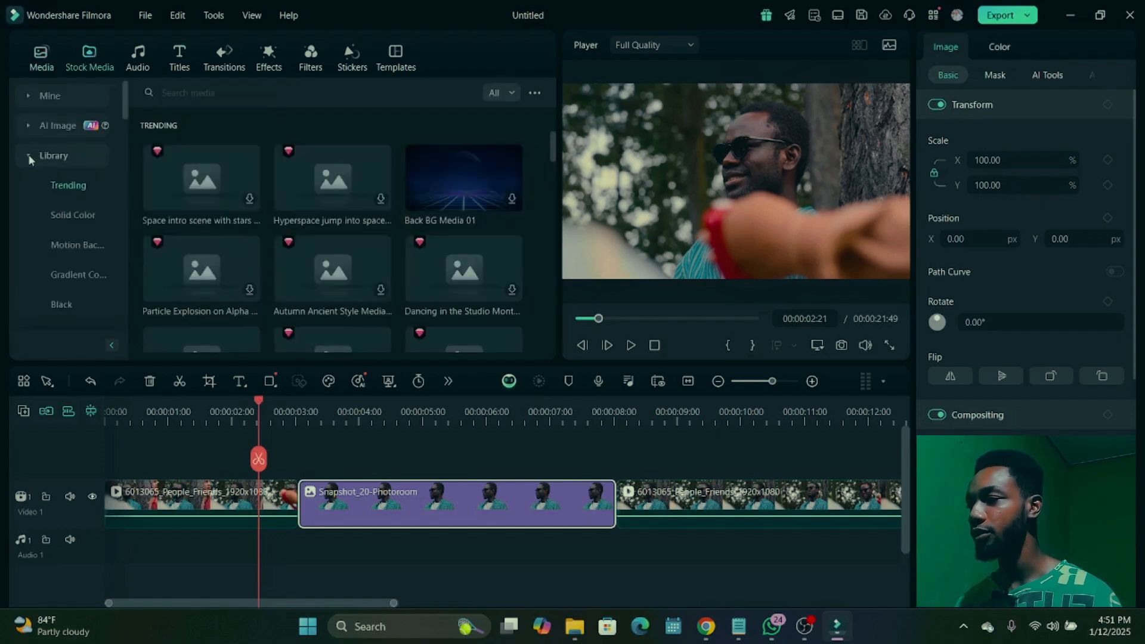
pyautogui.click(29, 155)
pyautogui.click(24, 95)
pyautogui.click(81, 157)
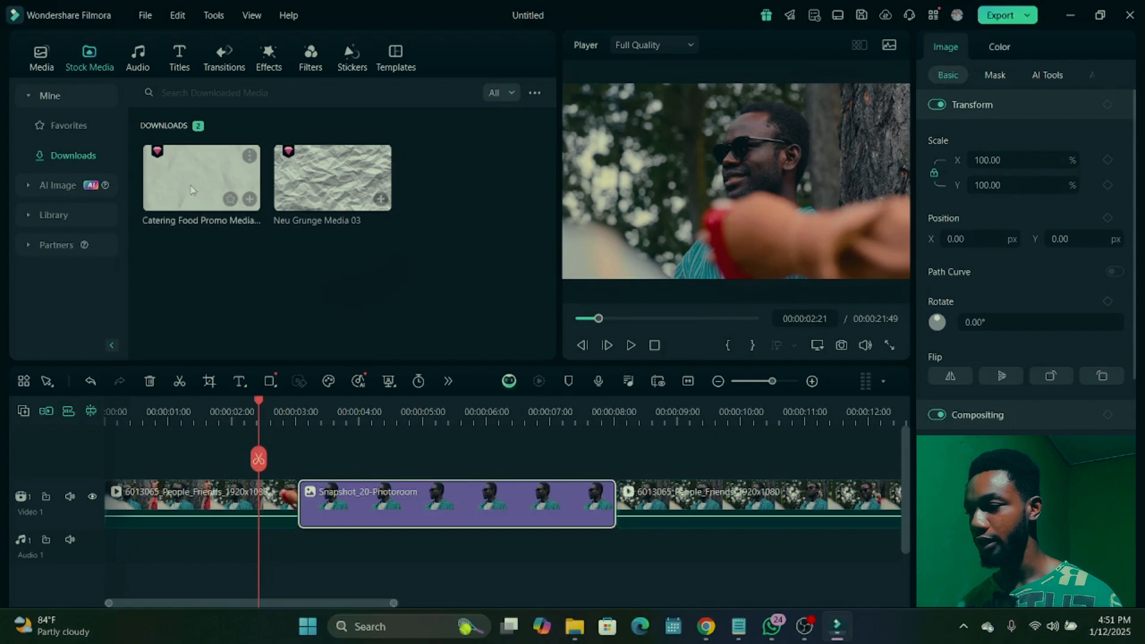
pyautogui.moveTo(190, 190); pyautogui.dragTo(352, 480)
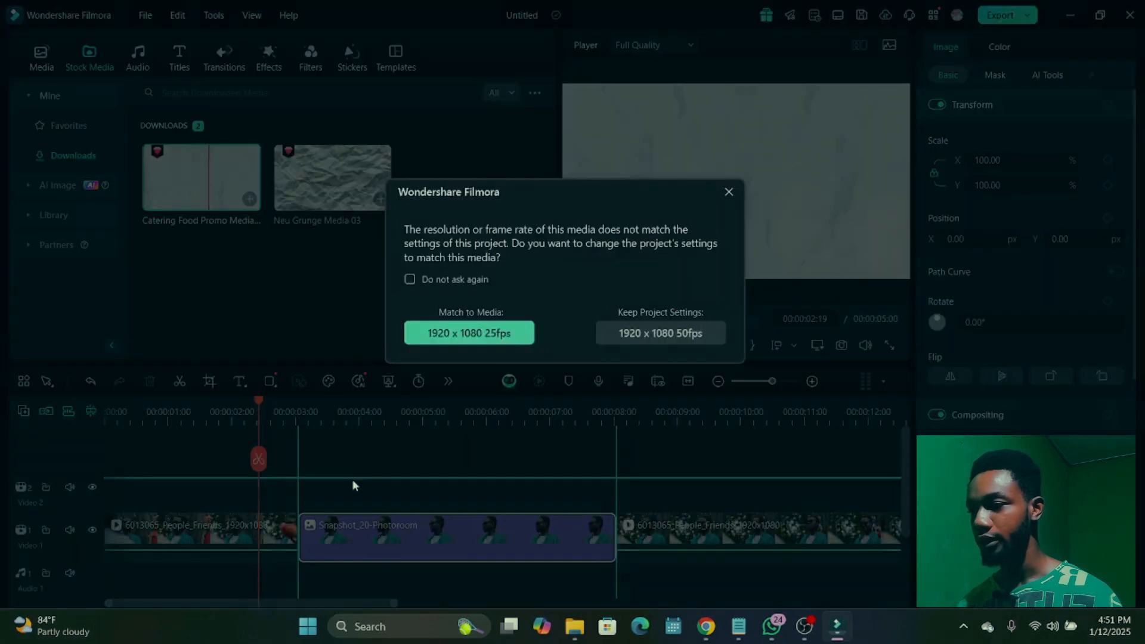
pyautogui.click(620, 334)
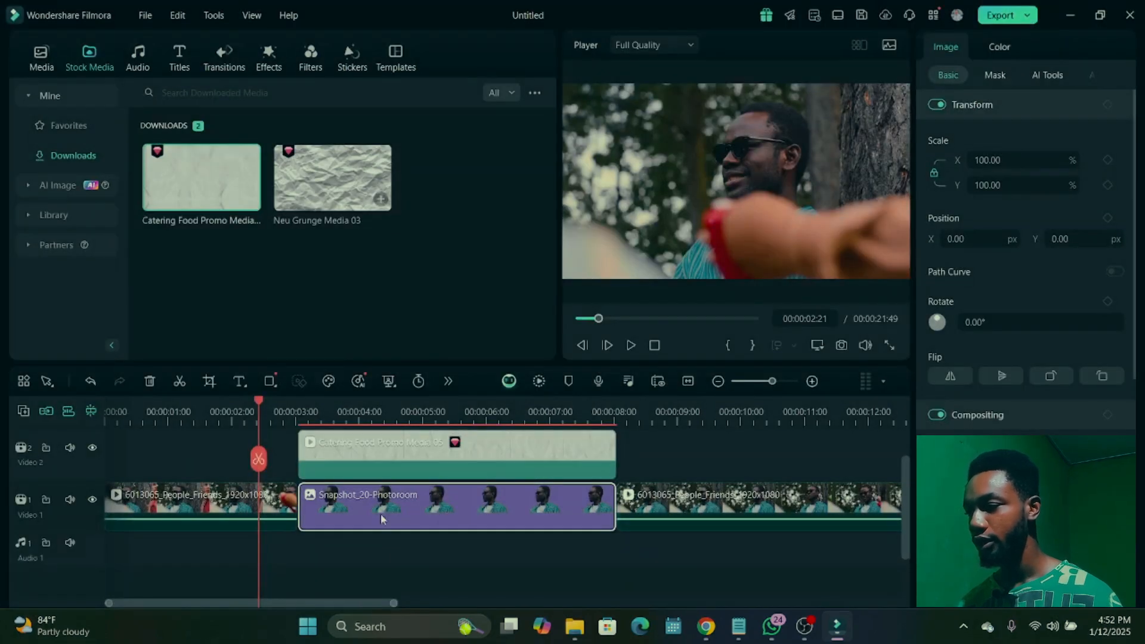
# Rearrange the clips so the paper background sits on Video 1 between the video parts, with the Snapshot_20-Photoroom cutout aligned above it on Video 2
pyautogui.moveTo(380, 514); pyautogui.dragTo(382, 511)
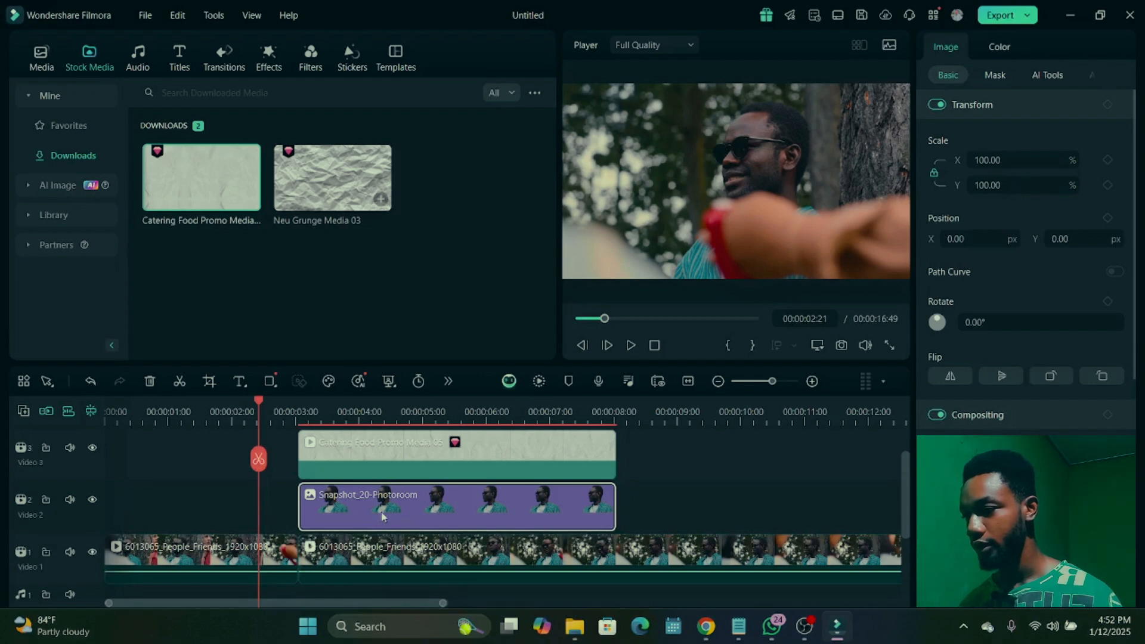
pyautogui.hotkey('ctrl', 'z')
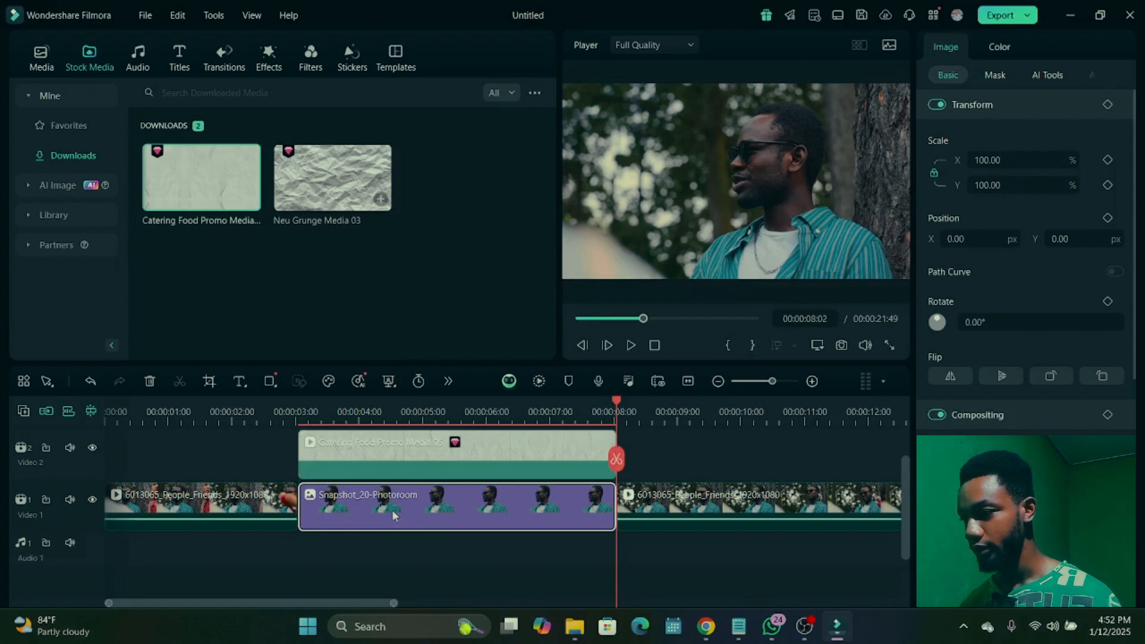
pyautogui.hotkey('ctrl', 'z')
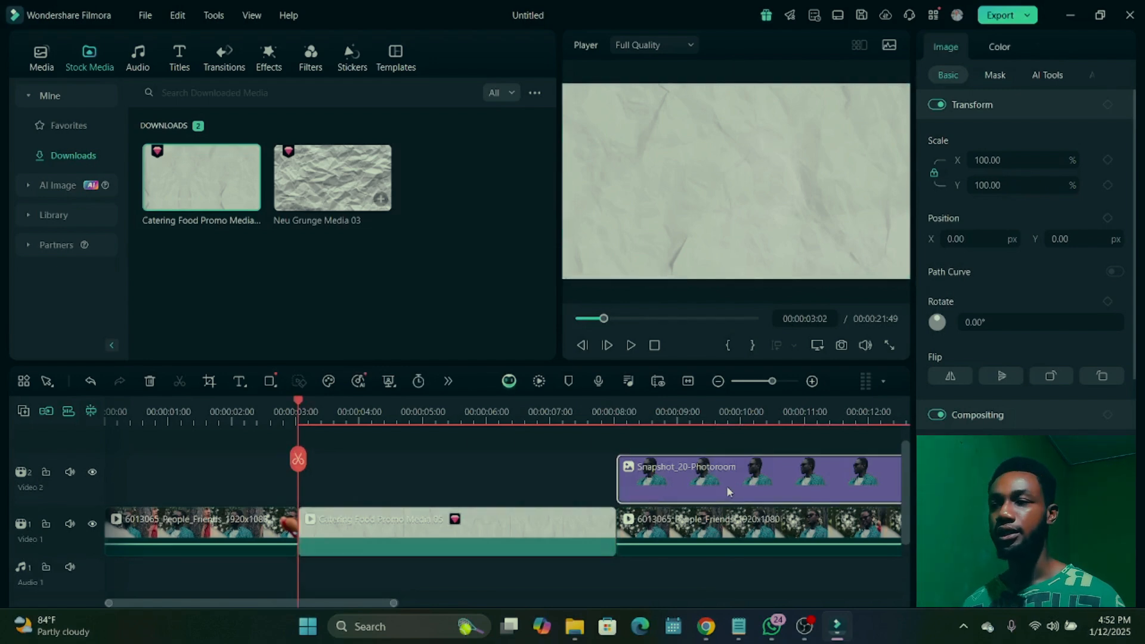
pyautogui.moveTo(726, 485); pyautogui.dragTo(486, 471)
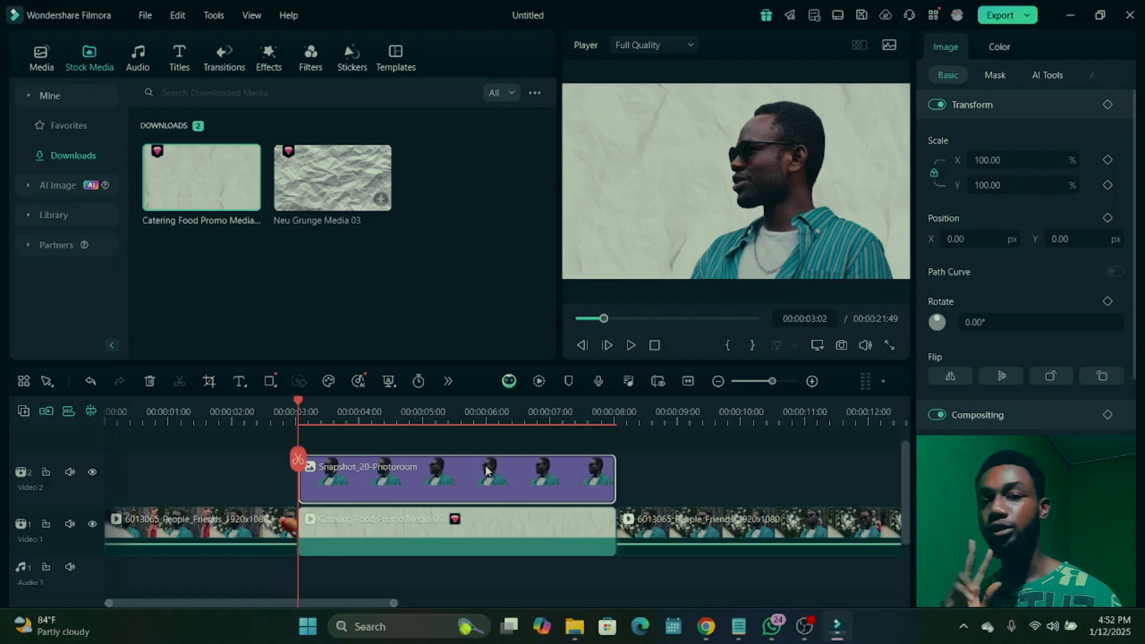
# Look through the downloaded and favorite video effects for an outline effect
pyautogui.click(268, 62)
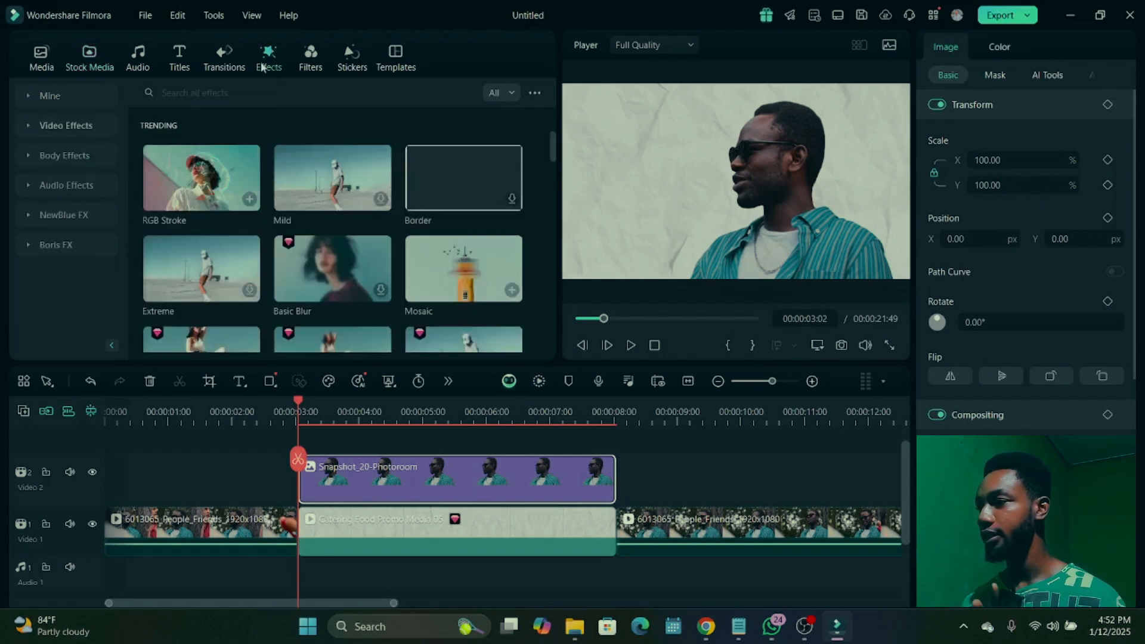
pyautogui.click(47, 95)
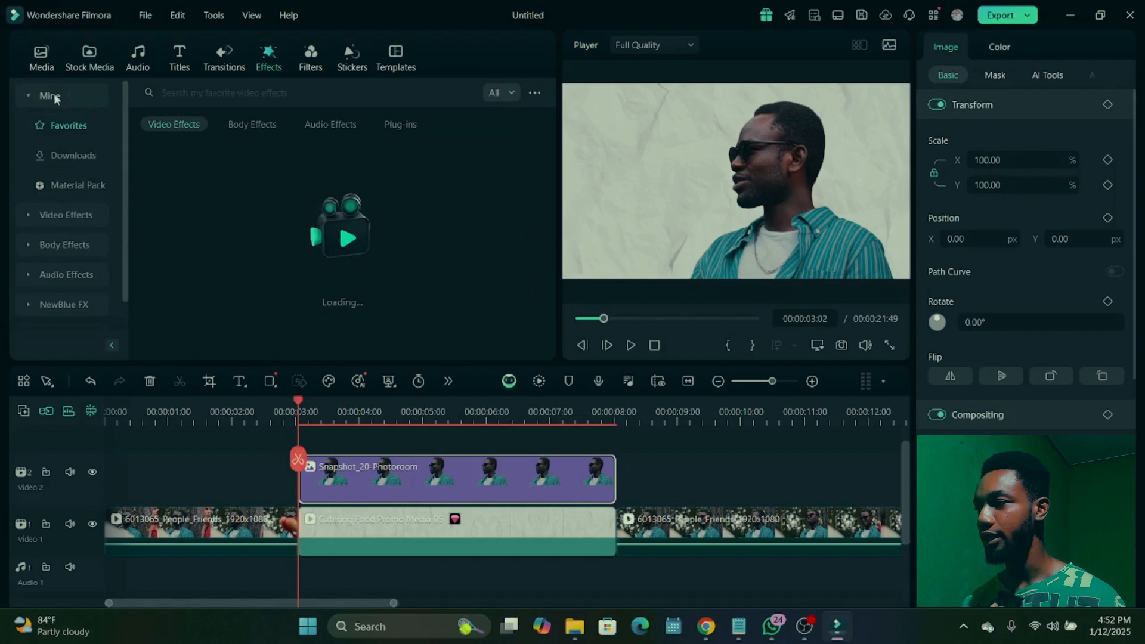
pyautogui.click(58, 156)
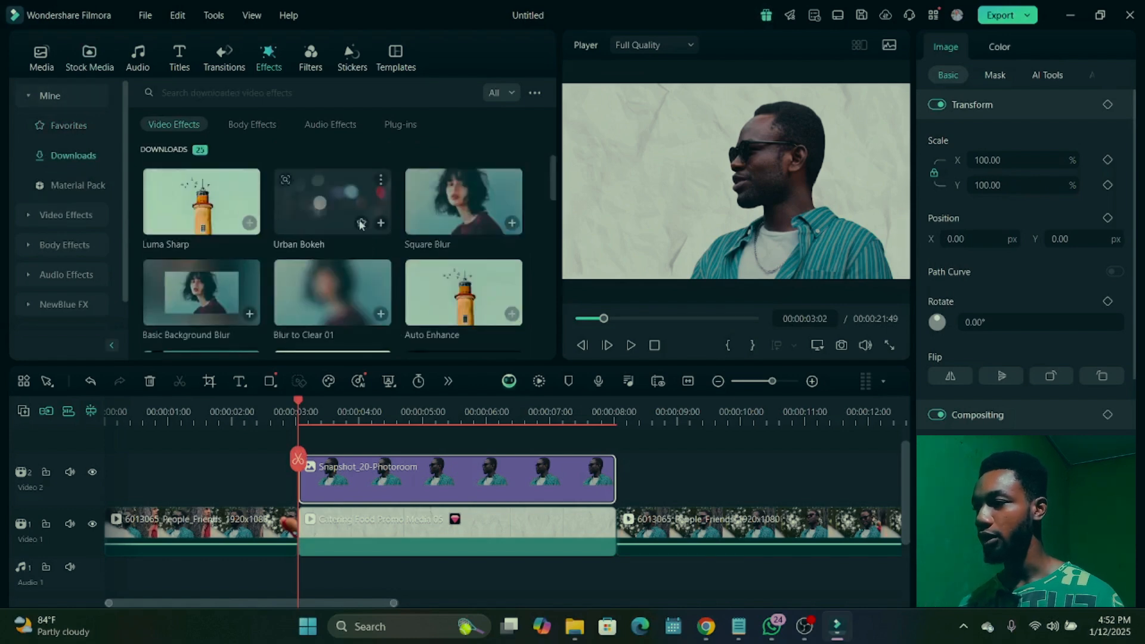
pyautogui.scroll(-3, 359, 220)
pyautogui.scroll(2, 309, 253)
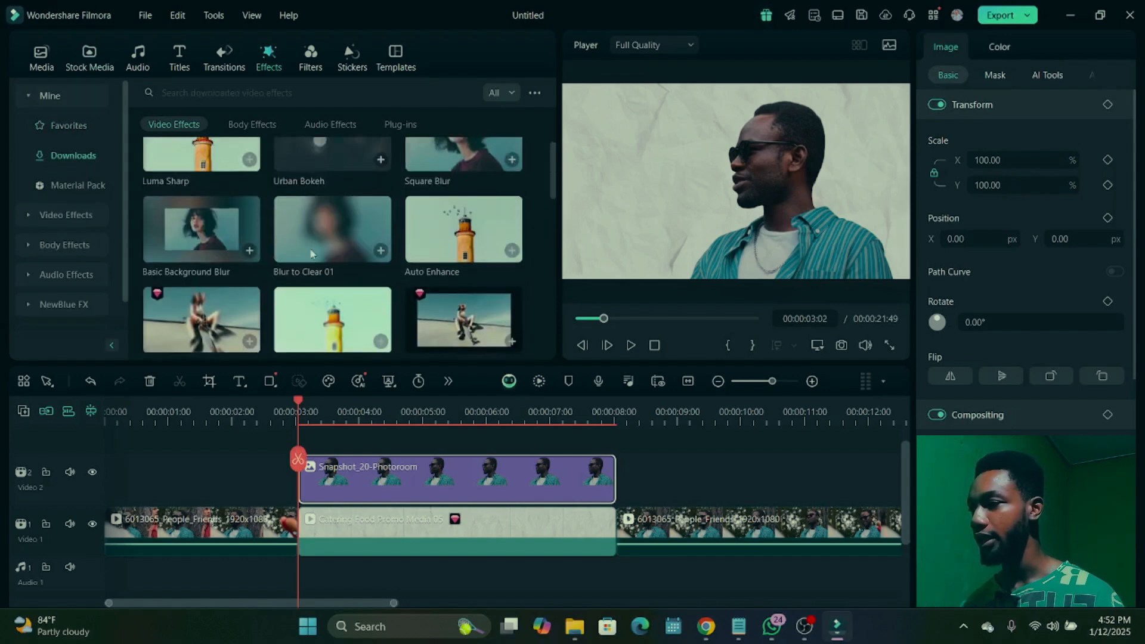
pyautogui.scroll(2, 310, 248)
pyautogui.click(67, 125)
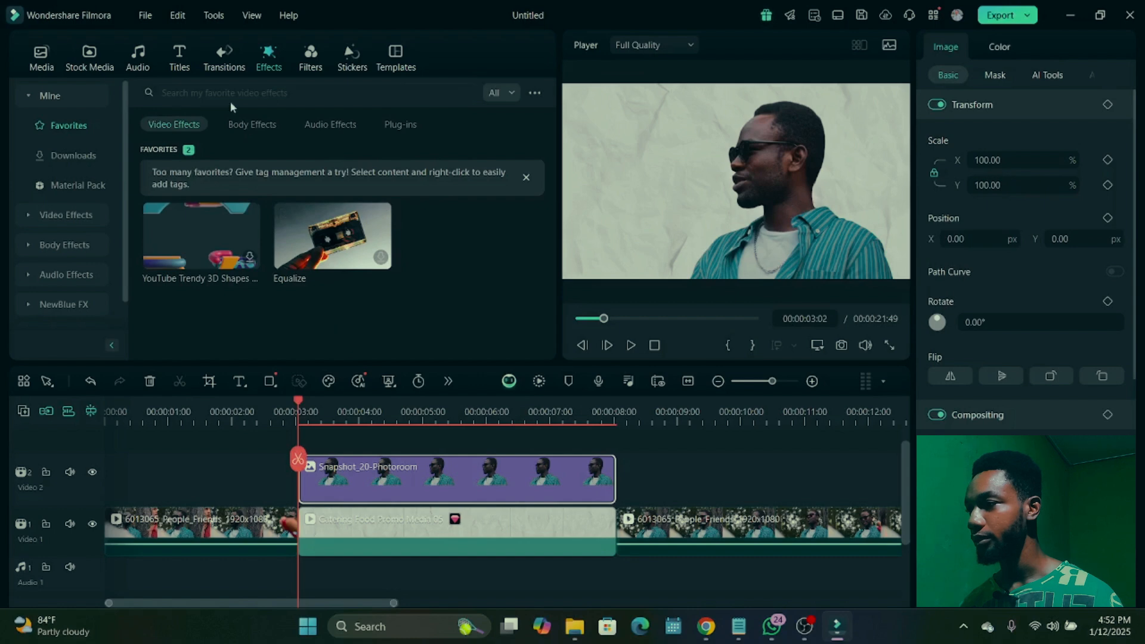
pyautogui.click(58, 156)
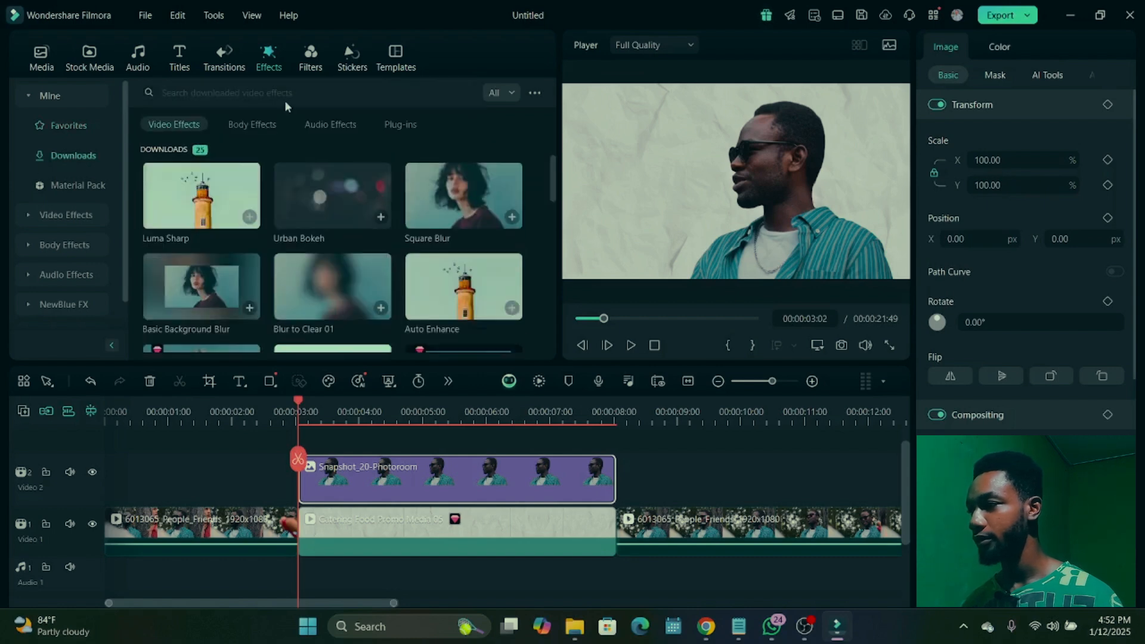
# Search the effects for "stroke" and place Human Border on its own track directly above the Snapshot_20-Photoroom cutout
pyautogui.click(288, 99)
pyautogui.write('str')
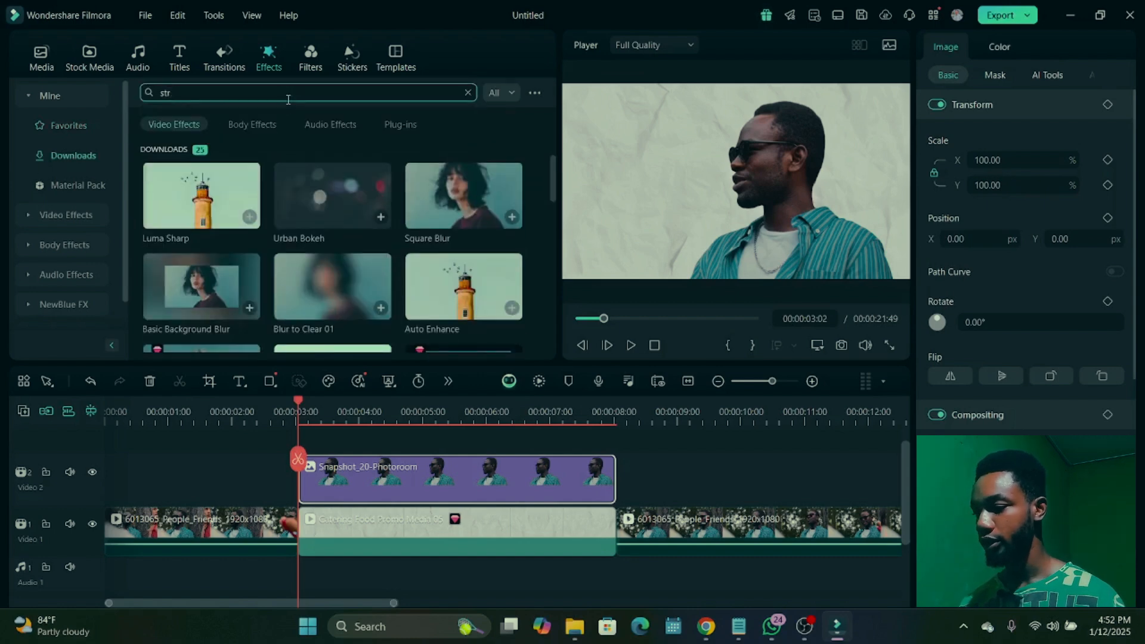
pyautogui.write('oke')
pyautogui.press('Return')
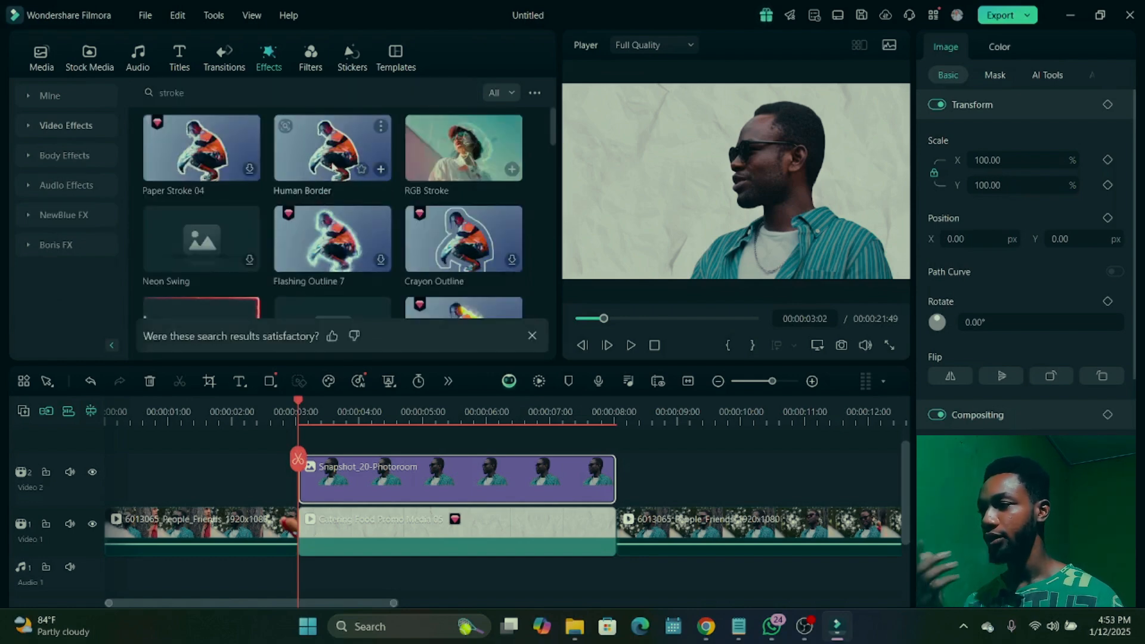
pyautogui.click(331, 160)
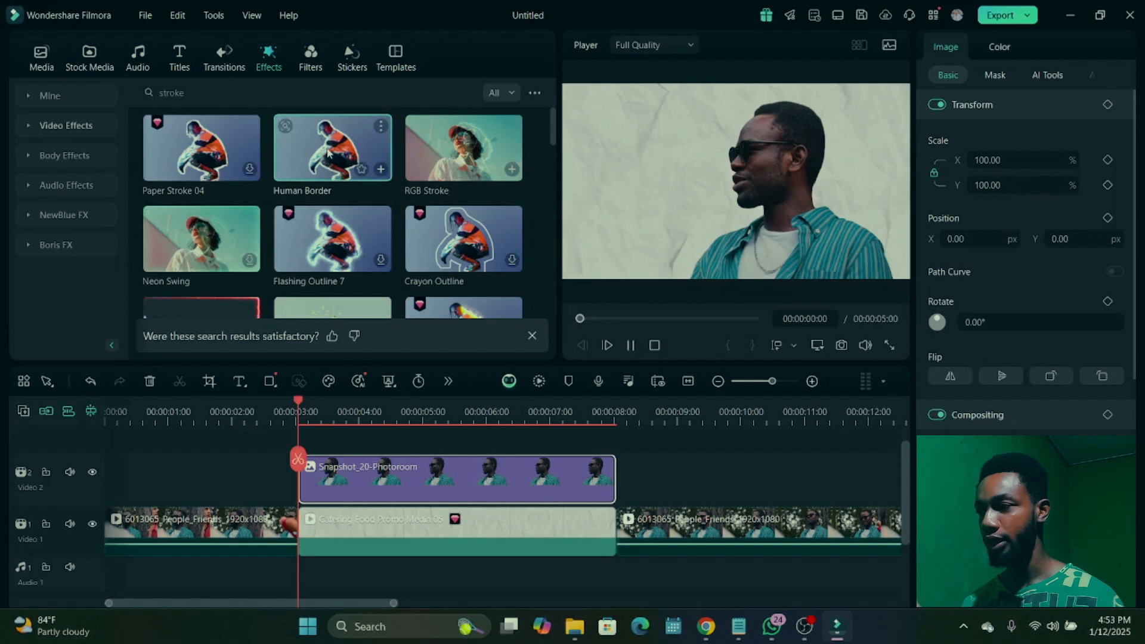
pyautogui.moveTo(329, 154); pyautogui.dragTo(331, 506)
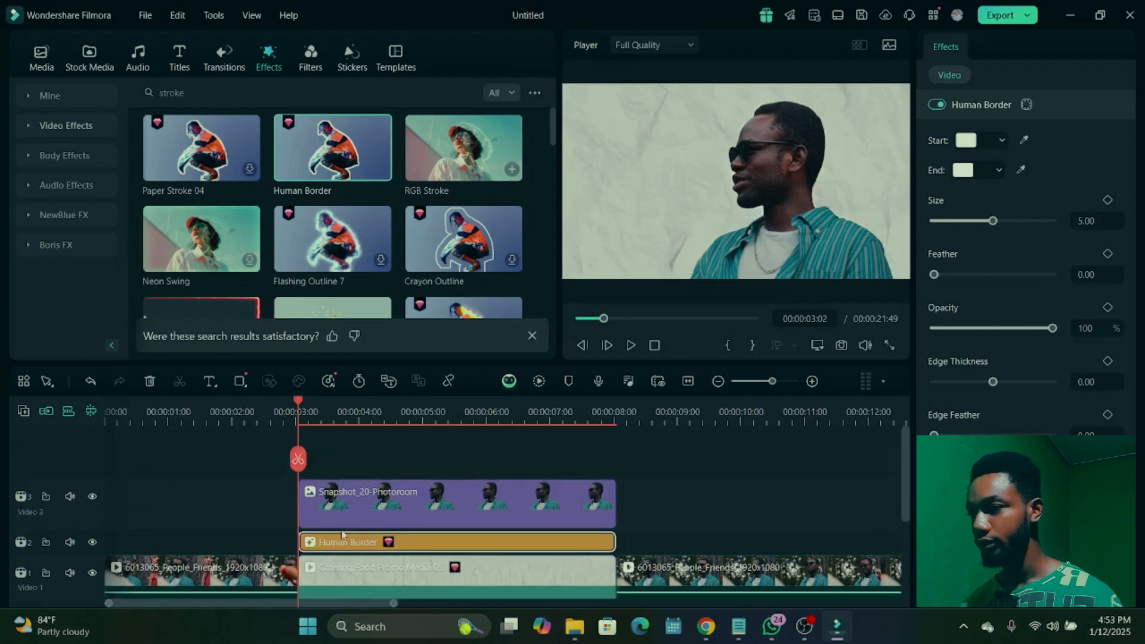
pyautogui.moveTo(337, 547); pyautogui.dragTo(331, 486)
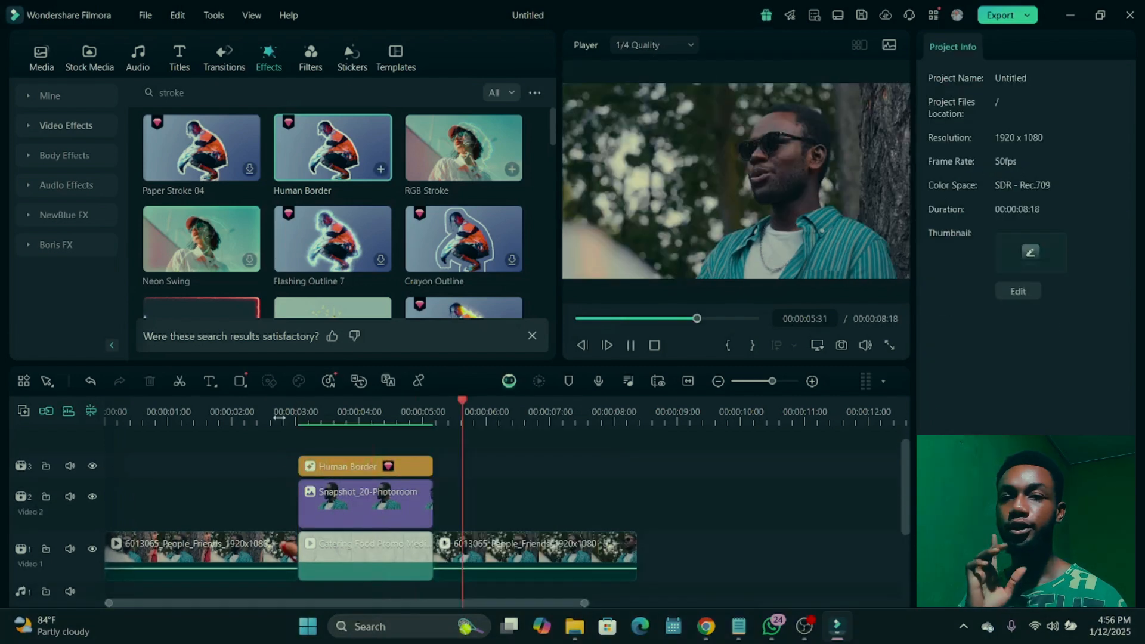
# Search the effects for "zoom" and place Fast Zoom on a track between the paper background and the cutout
pyautogui.press('space')
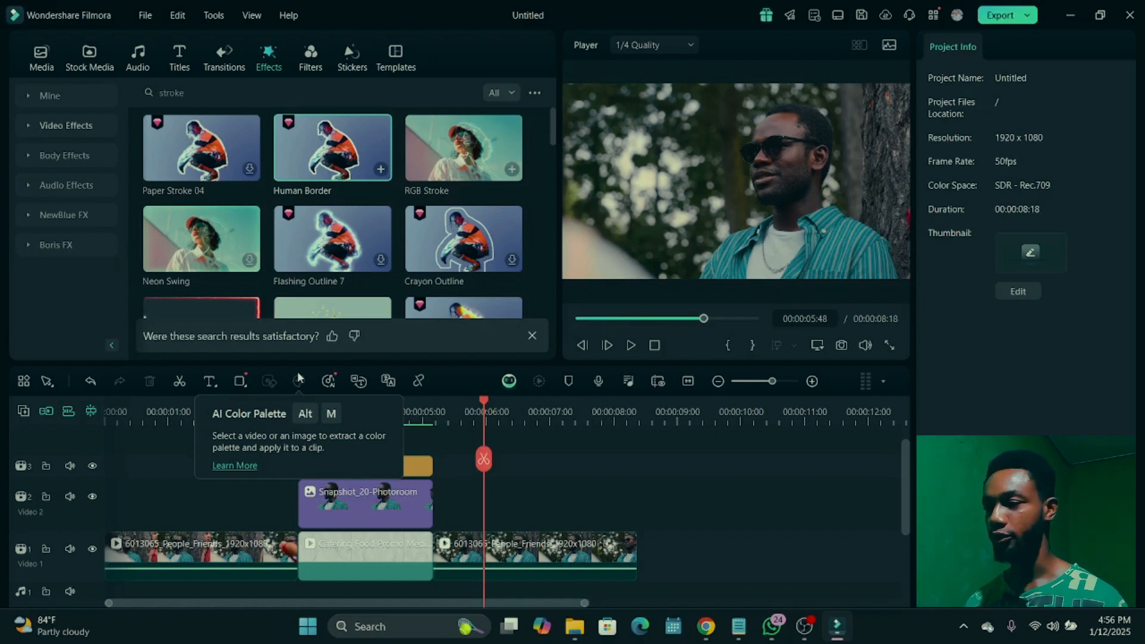
pyautogui.click(324, 410)
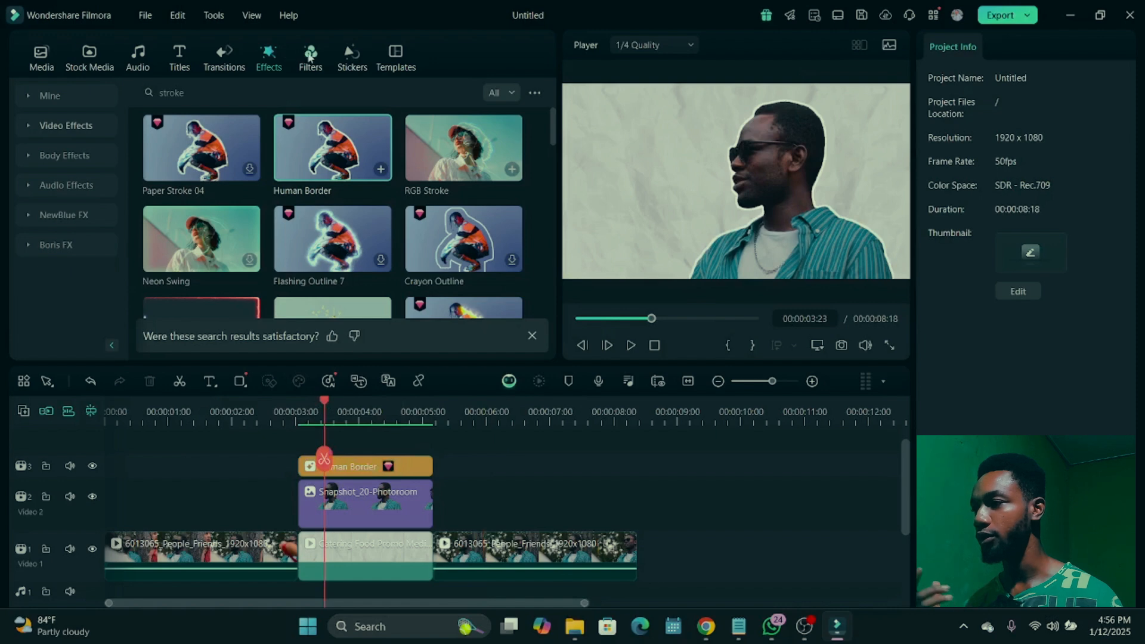
pyautogui.doubleClick(215, 94)
pyautogui.write('zoom')
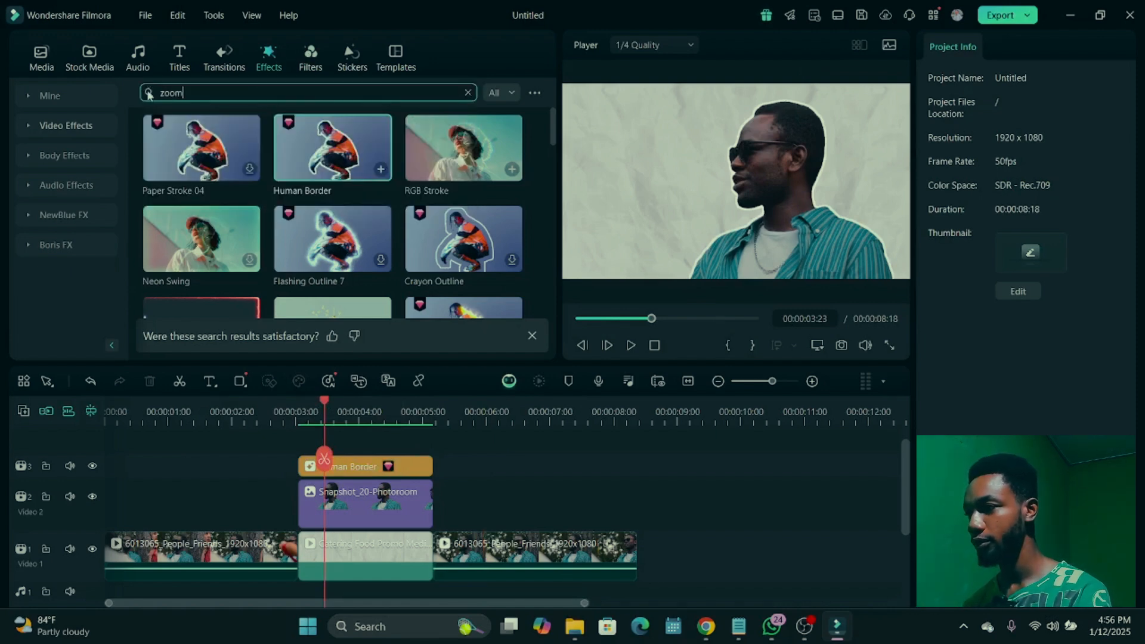
pyautogui.click(149, 94)
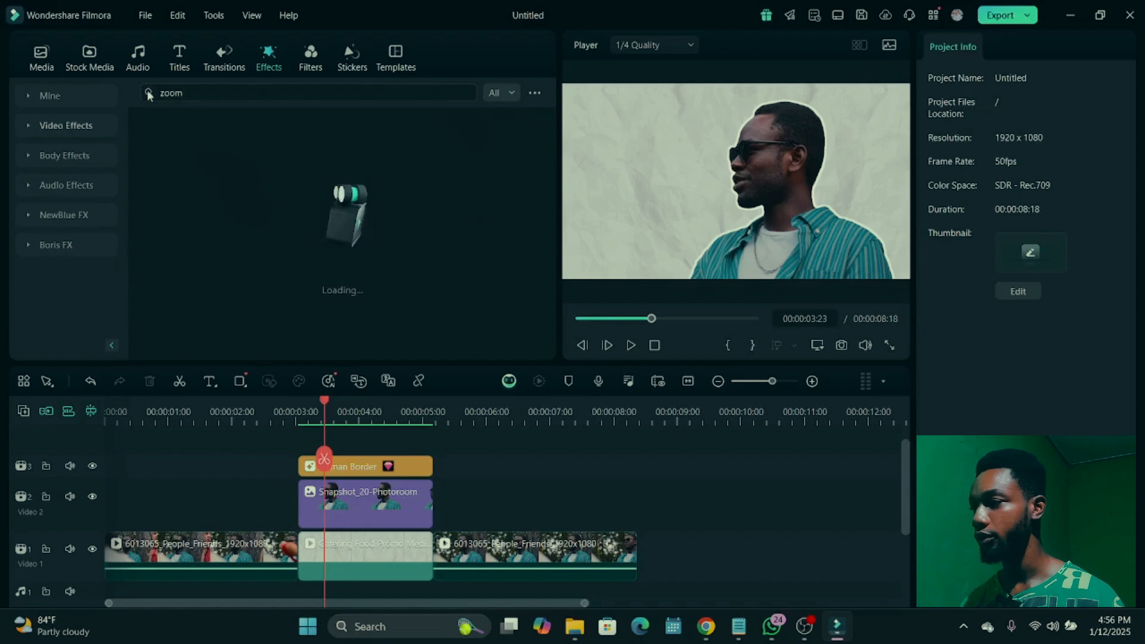
pyautogui.click(195, 176)
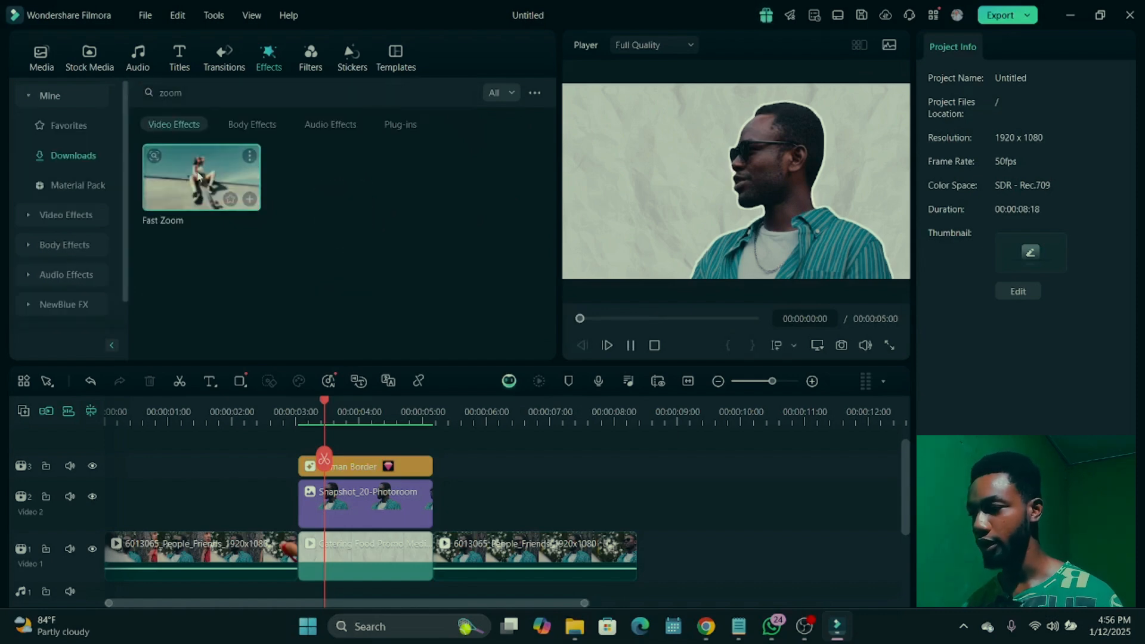
pyautogui.moveTo(199, 176); pyautogui.dragTo(349, 546)
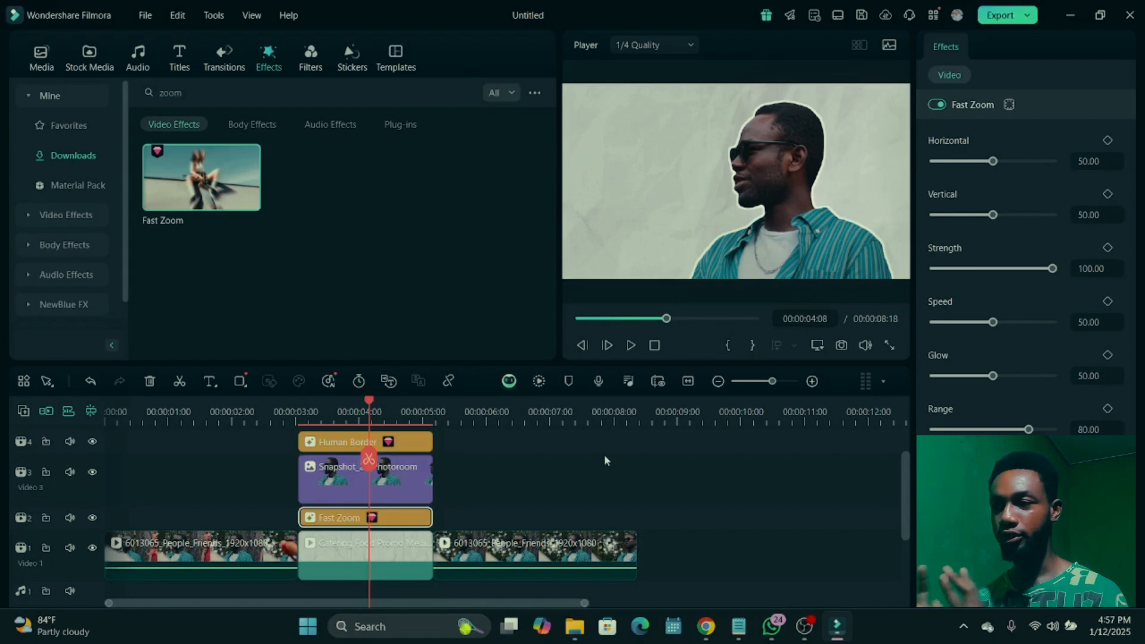
pyautogui.click(604, 455)
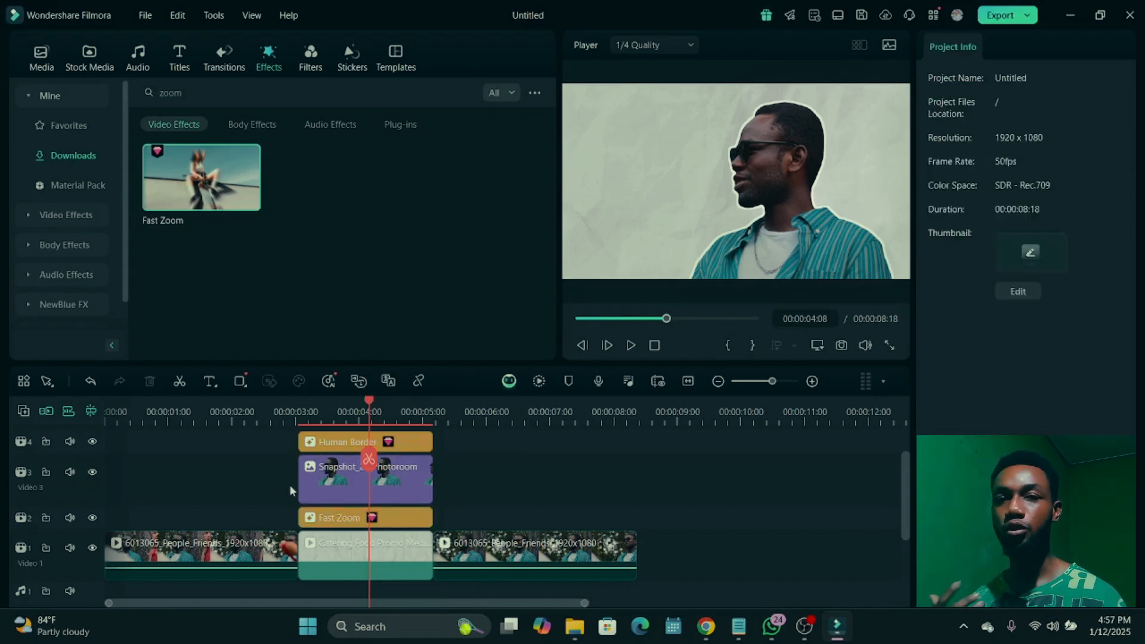
# Combine the Fast Zoom effect, the cutout and the Human Border effect into a compound clip named "Freeze frame"
pyautogui.scroll(1, 312, 480)
pyautogui.scroll(-1, 312, 481)
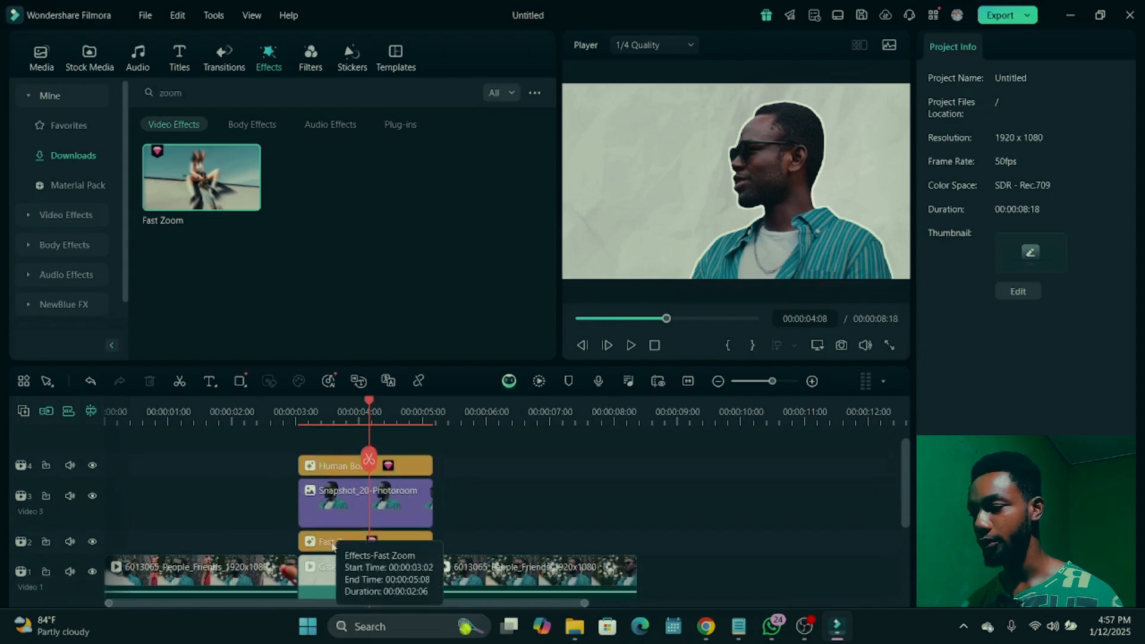
pyautogui.click(327, 539)
pyautogui.keyDown('ctrl'); pyautogui.click(326, 512); pyautogui.keyUp('ctrl')
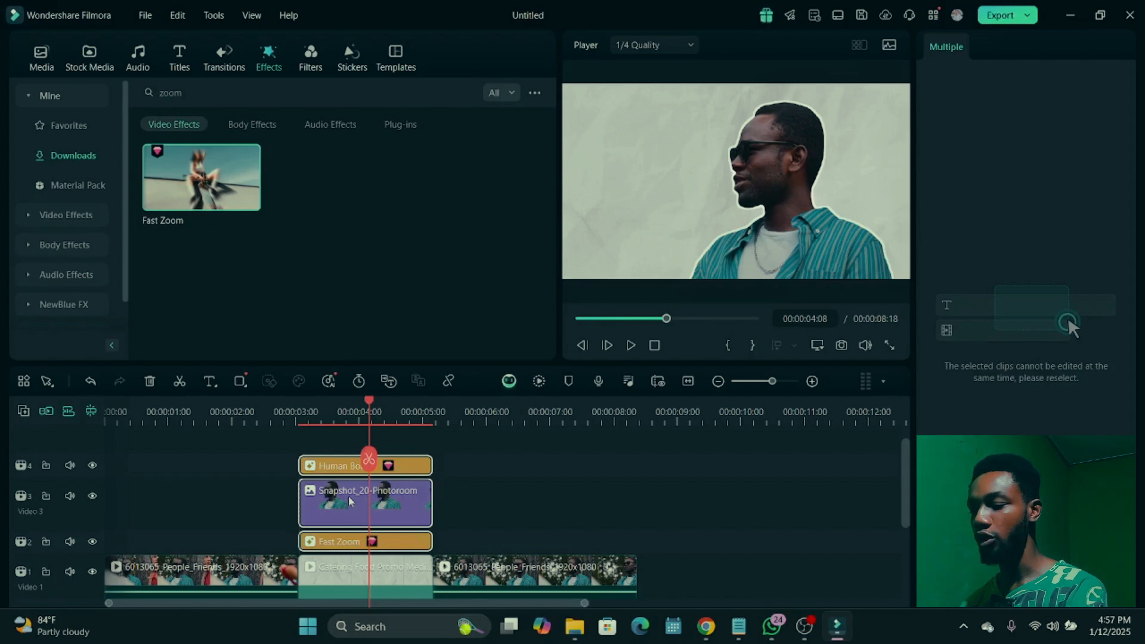
pyautogui.hotkey('alt', 'g')
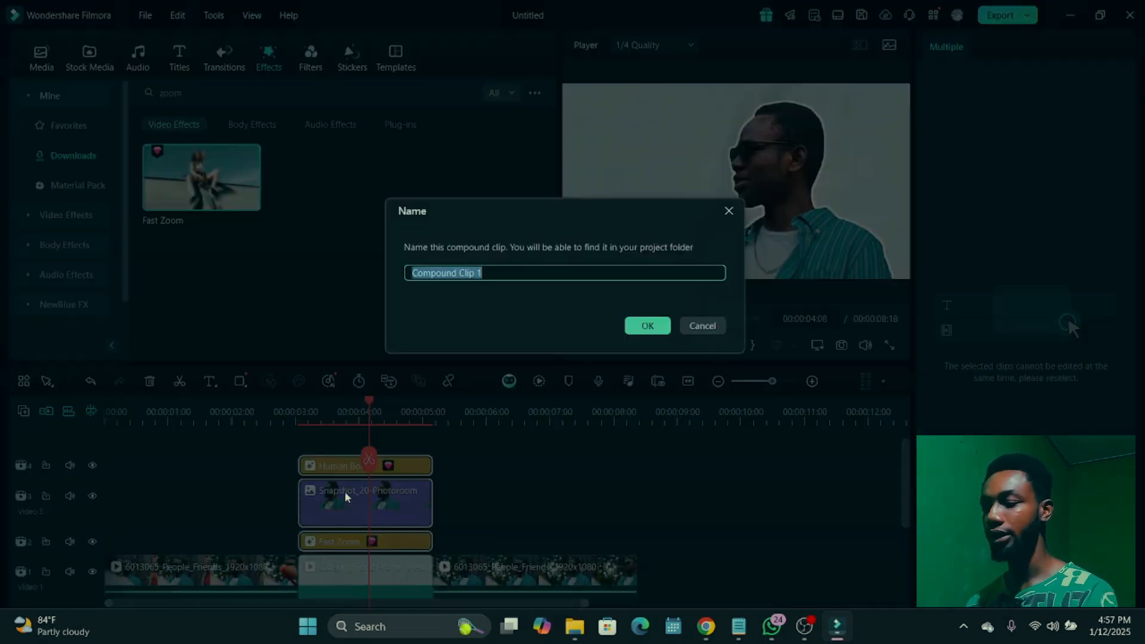
pyautogui.write('Fra')
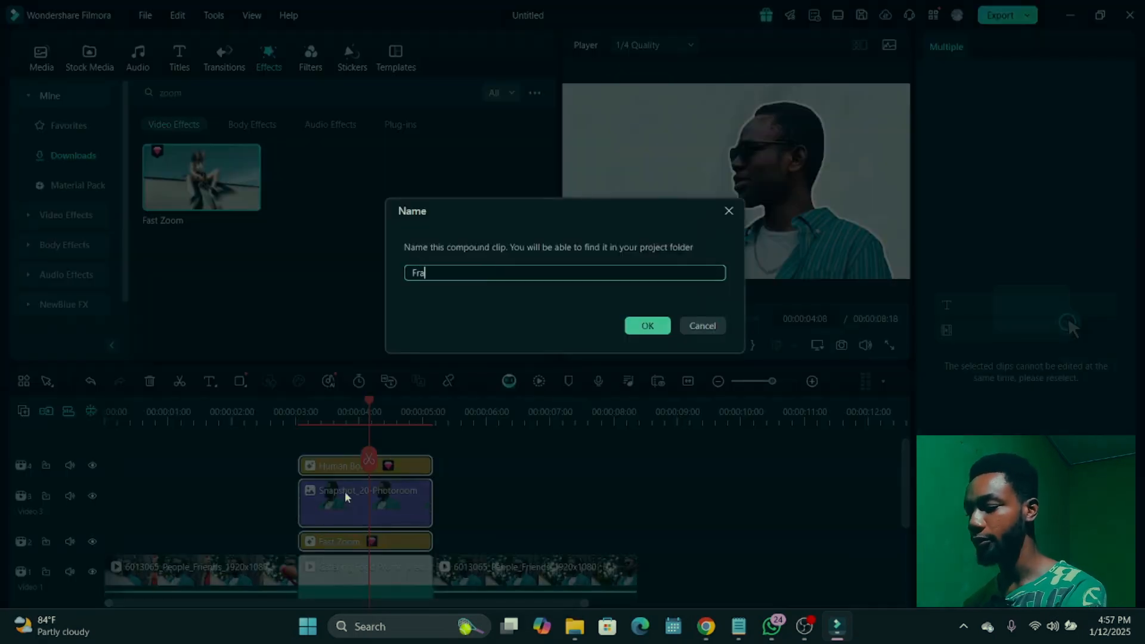
pyautogui.press('BackSpace')
pyautogui.press('BackSpace')
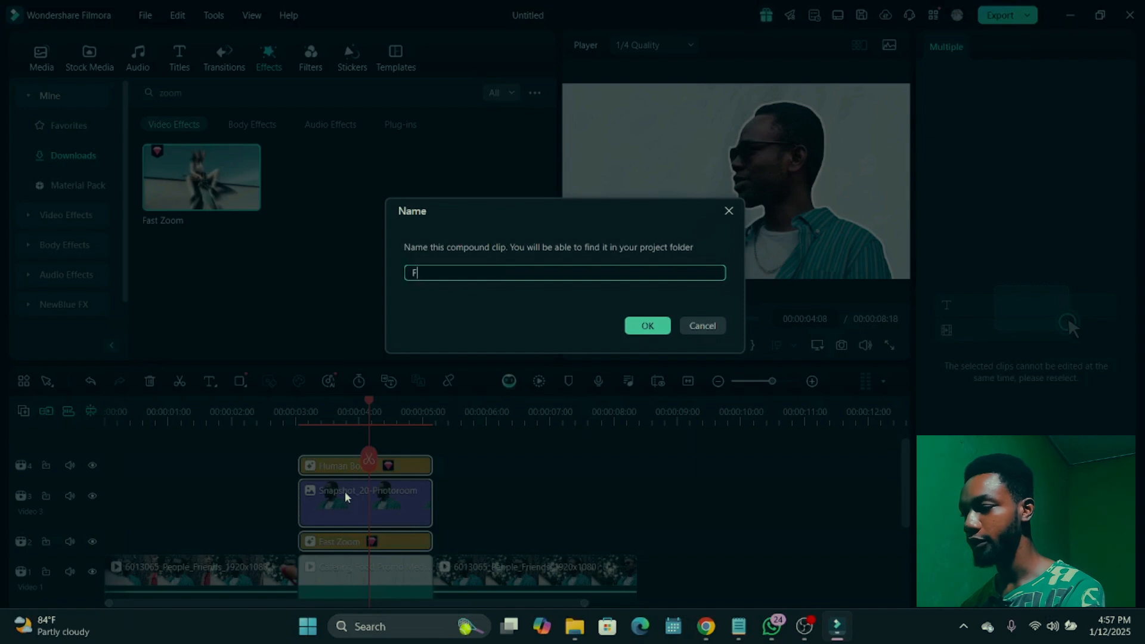
pyautogui.write('reeze frame')
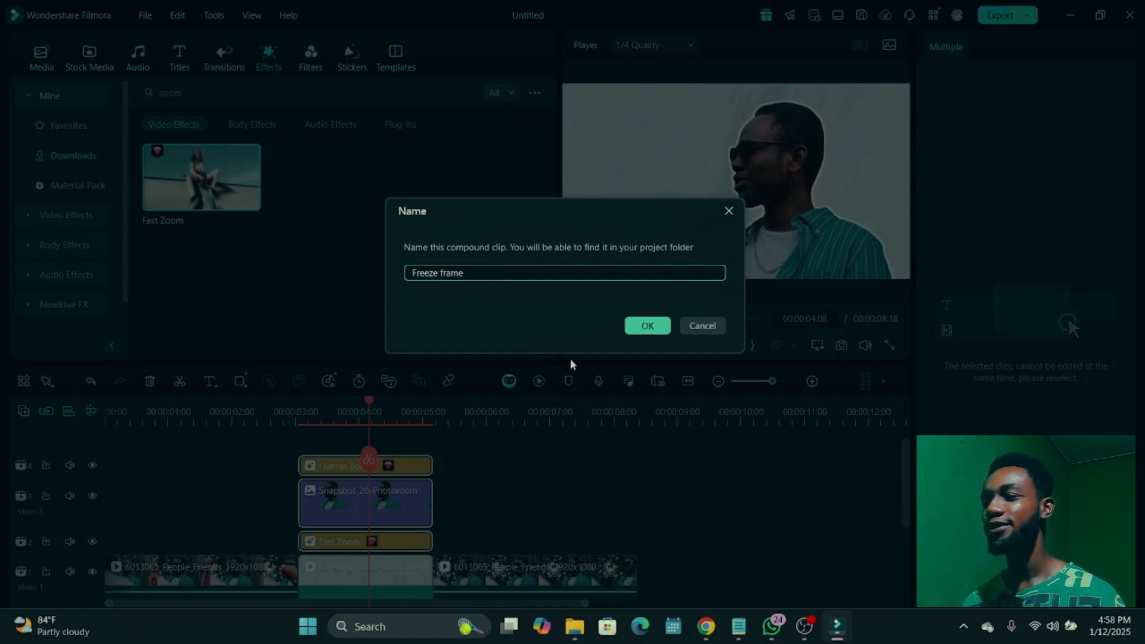
pyautogui.click(645, 325)
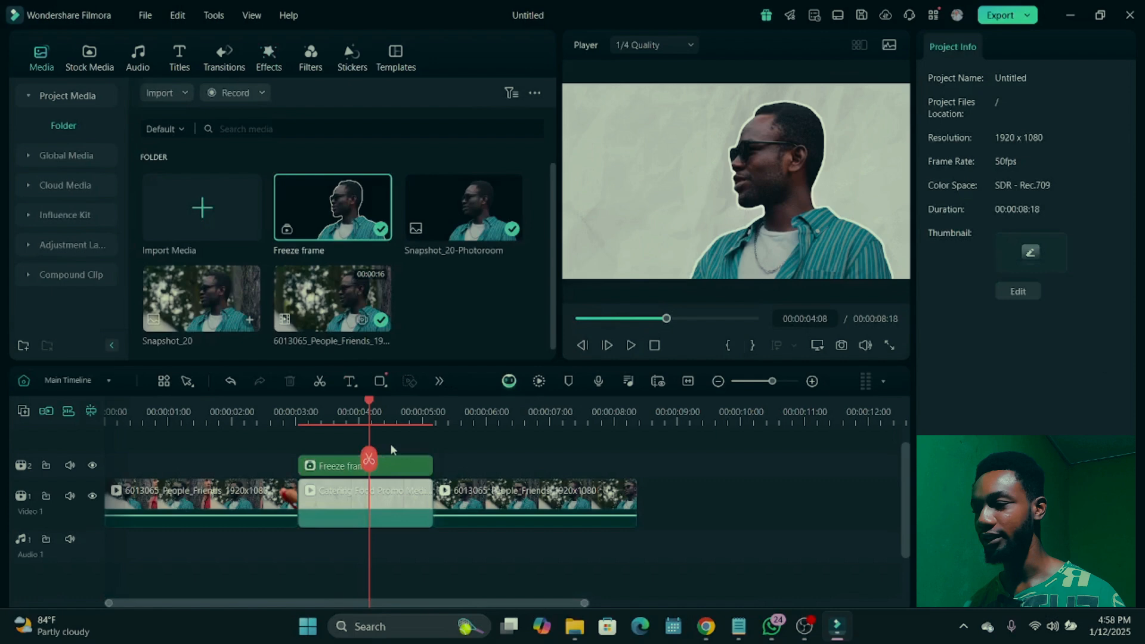
# Open the Freeze frame compound clip and move the Fast Zoom effect to the track above Human Border
pyautogui.click(289, 411)
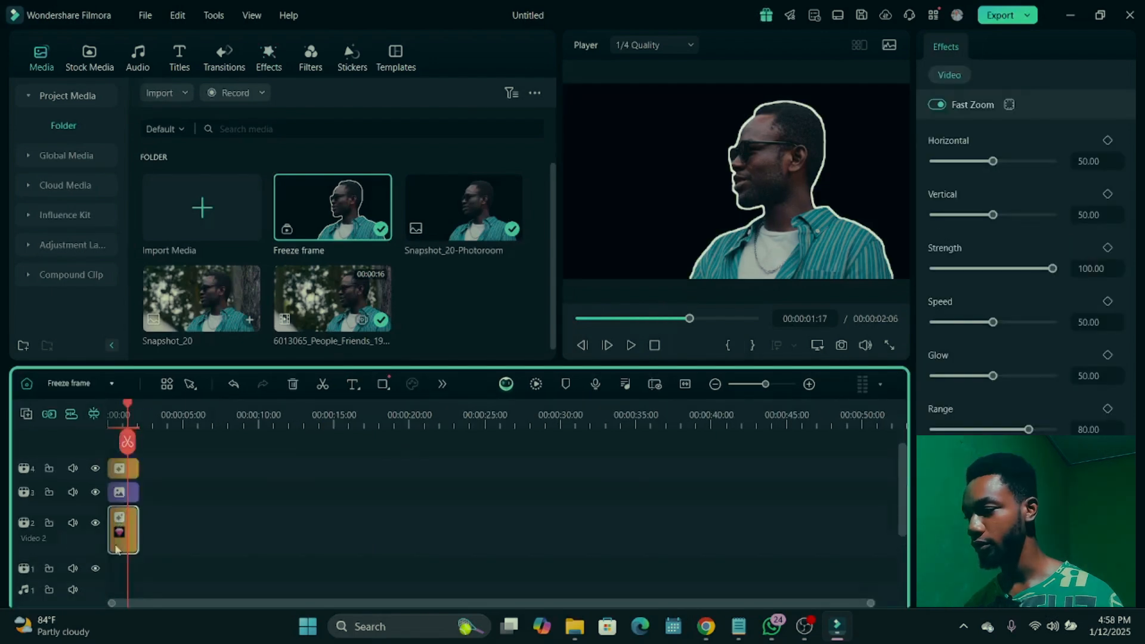
pyautogui.moveTo(116, 549); pyautogui.dragTo(121, 416)
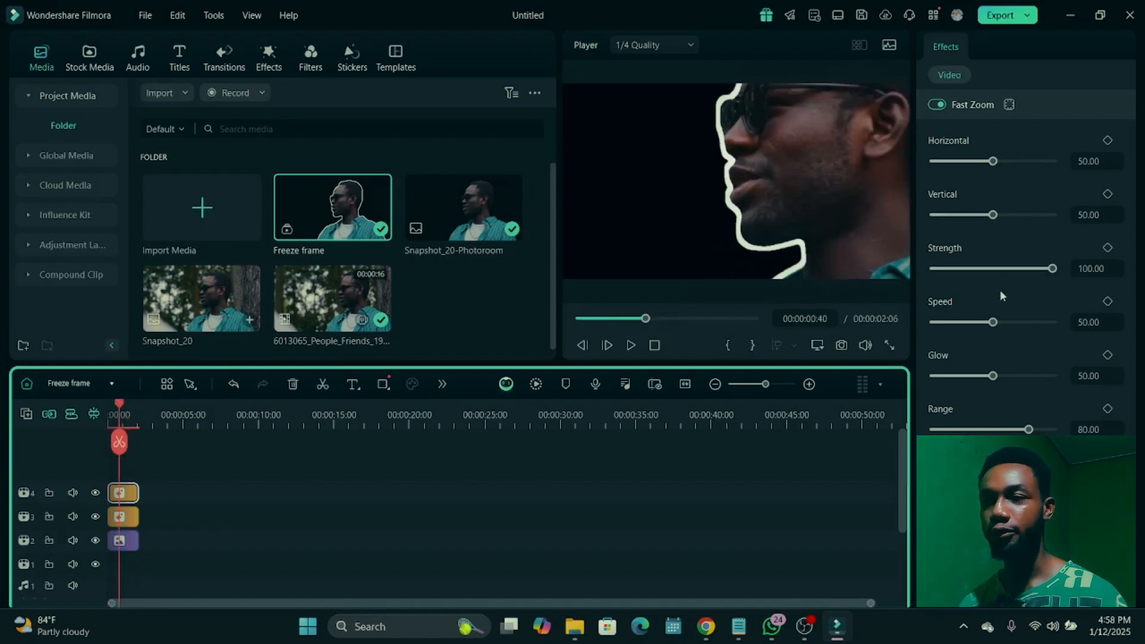
# Set the Fast Zoom effect's Strength to 0 and play the Freeze frame clip from its start
pyautogui.moveTo(1046, 271); pyautogui.dragTo(938, 276)
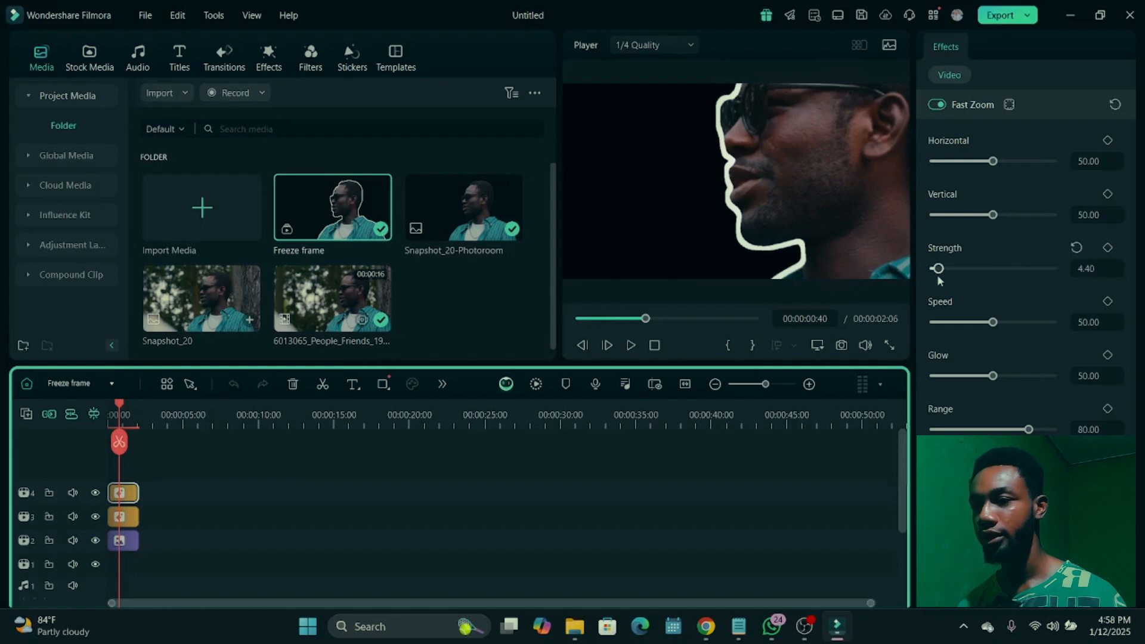
pyautogui.click(109, 407)
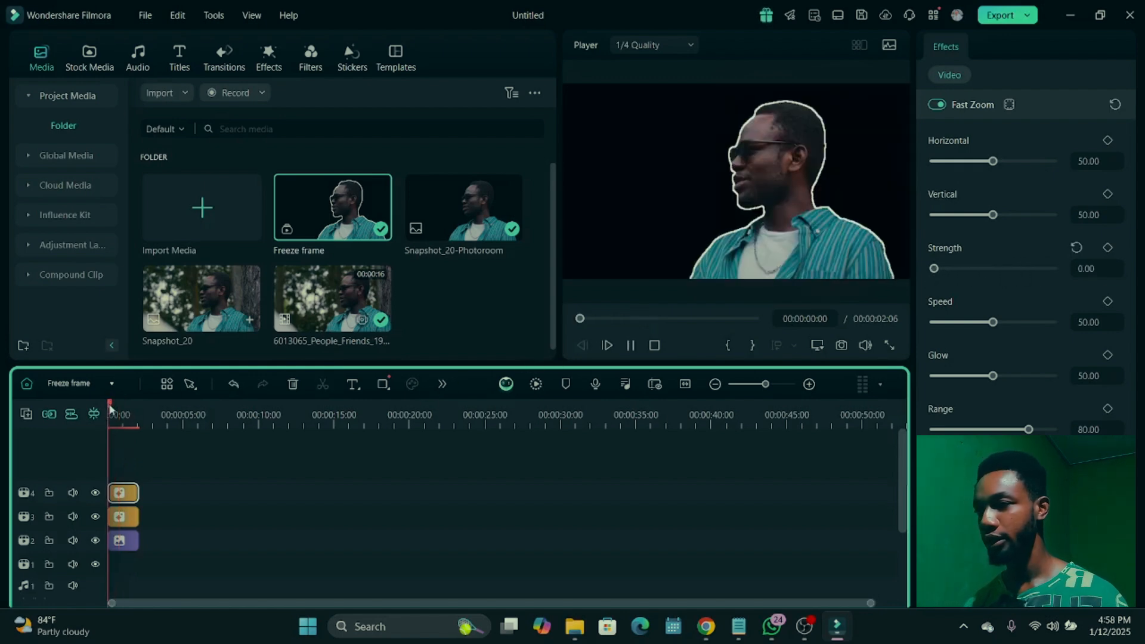
pyautogui.press('space')
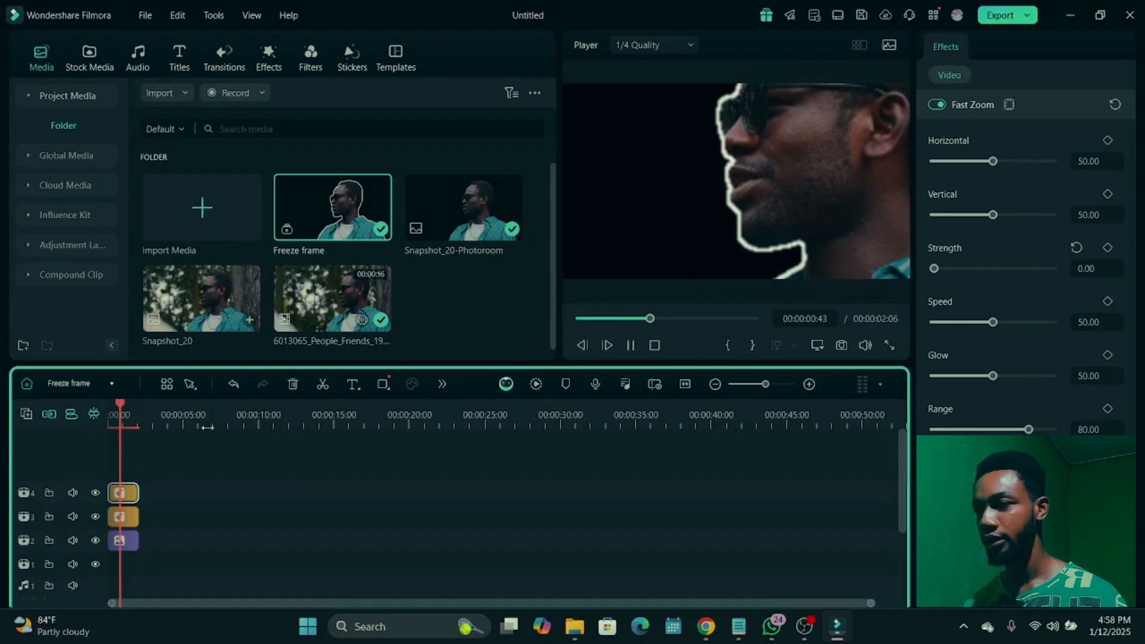
pyautogui.press('space')
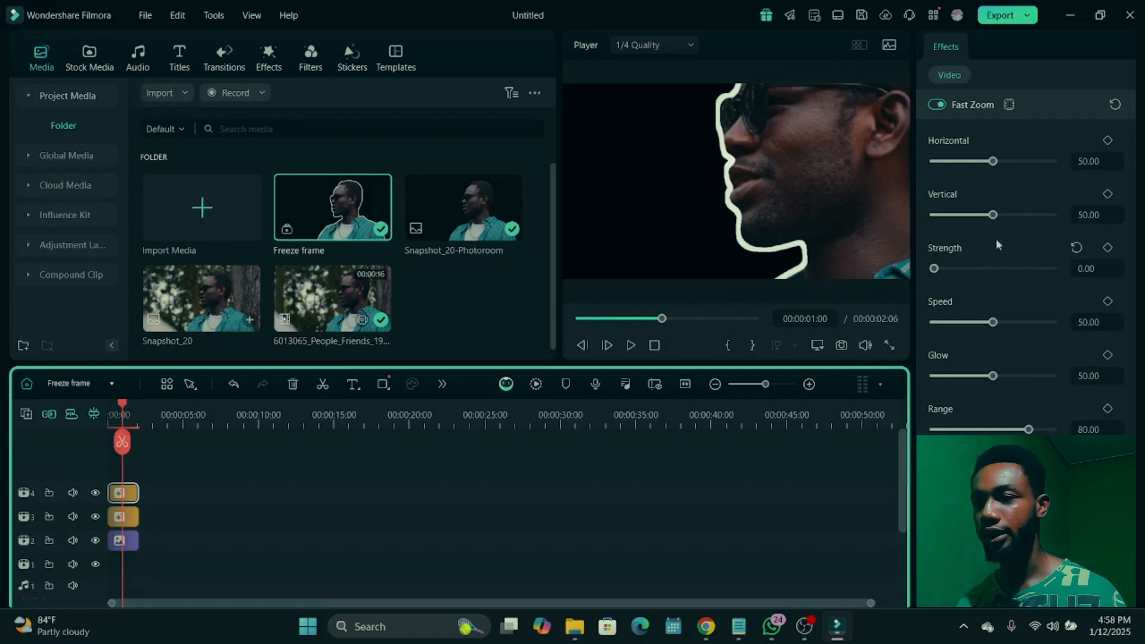
# Set the Fast Zoom effect's Speed to 0 and replay the Freeze frame clip to check the zoom
pyautogui.click(987, 323)
pyautogui.moveTo(987, 323); pyautogui.dragTo(934, 325)
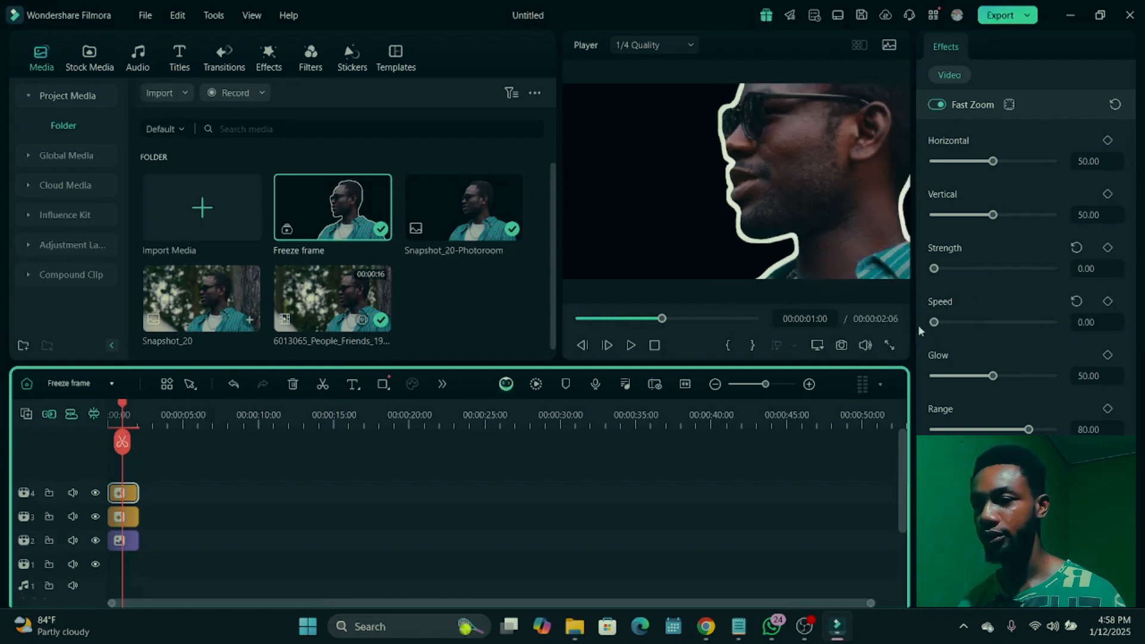
pyautogui.moveTo(124, 417); pyautogui.dragTo(105, 419)
pyautogui.press('space')
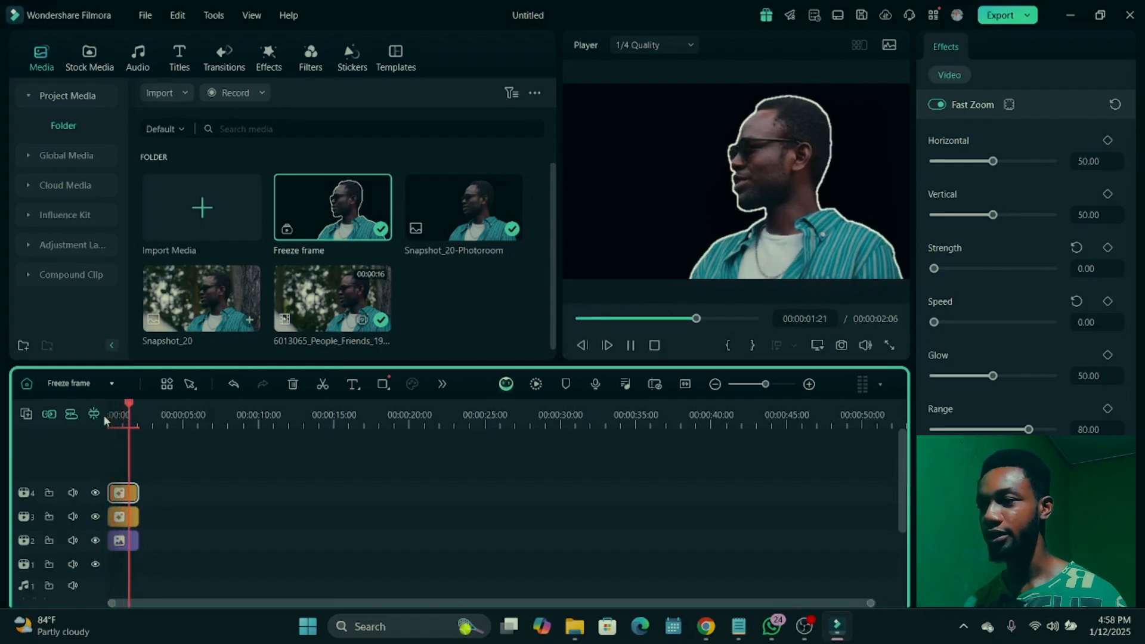
pyautogui.press('space')
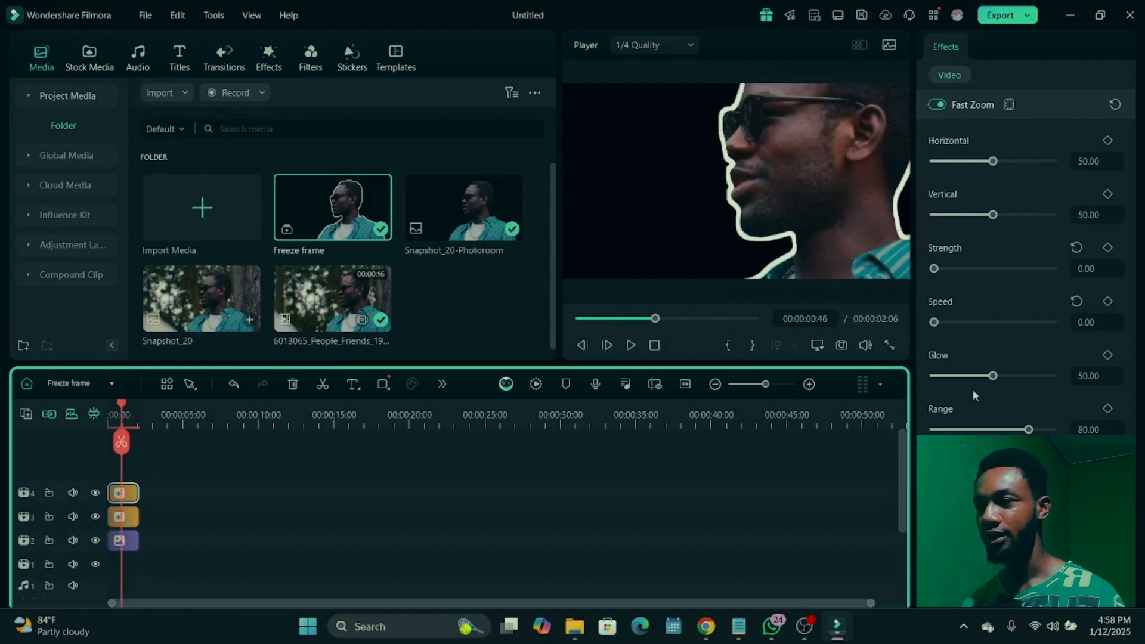
pyautogui.press('space')
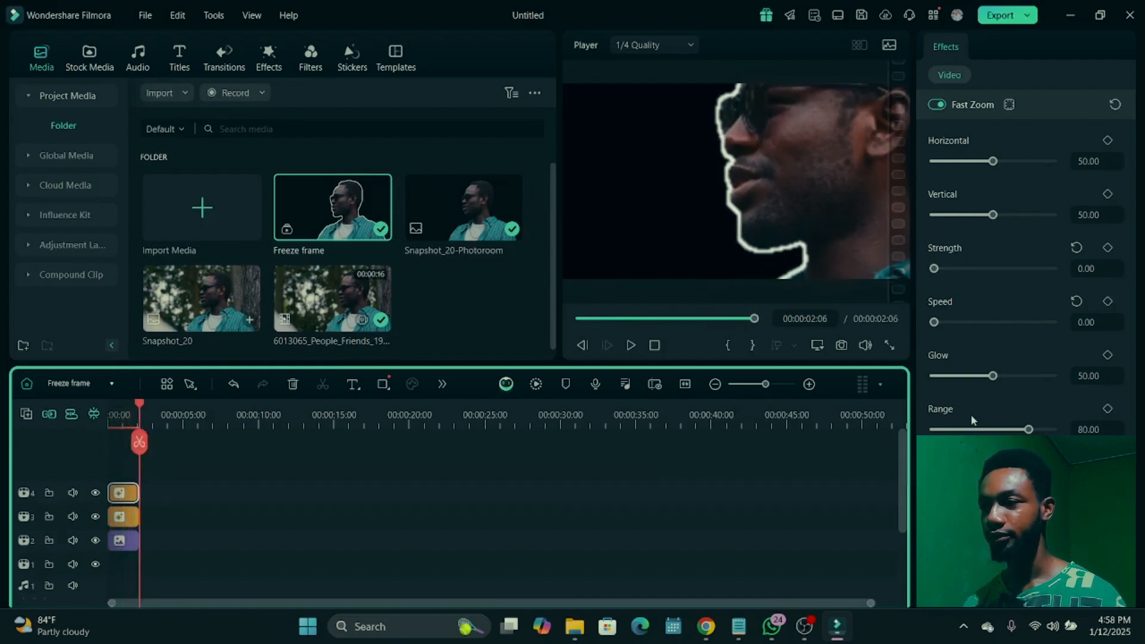
pyautogui.press('space')
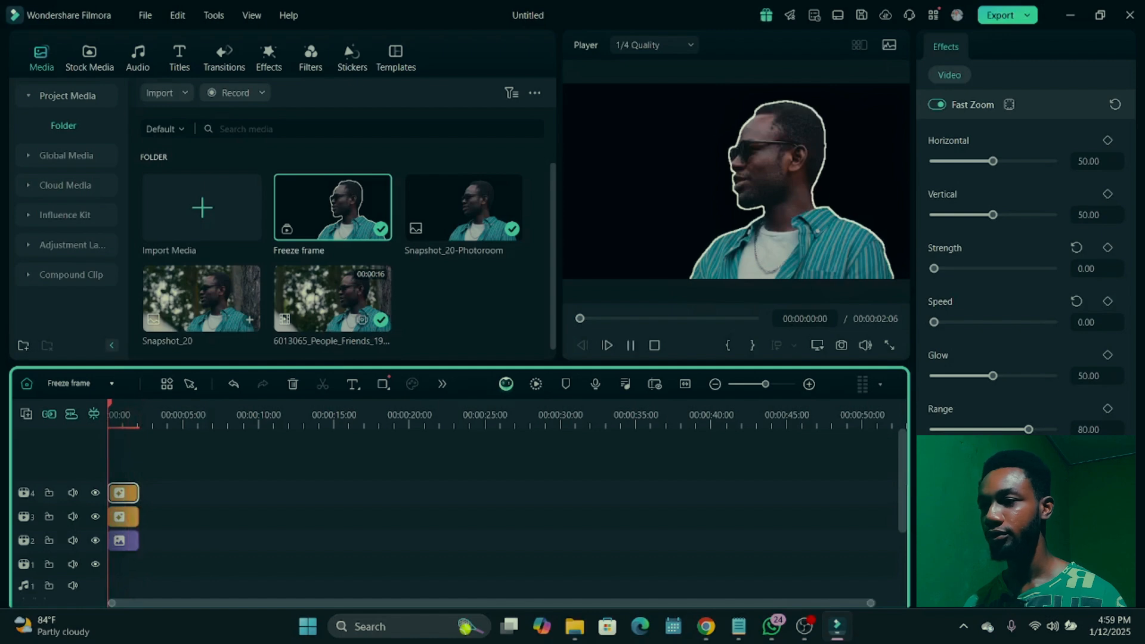
pyautogui.press('space')
pyautogui.press('space')
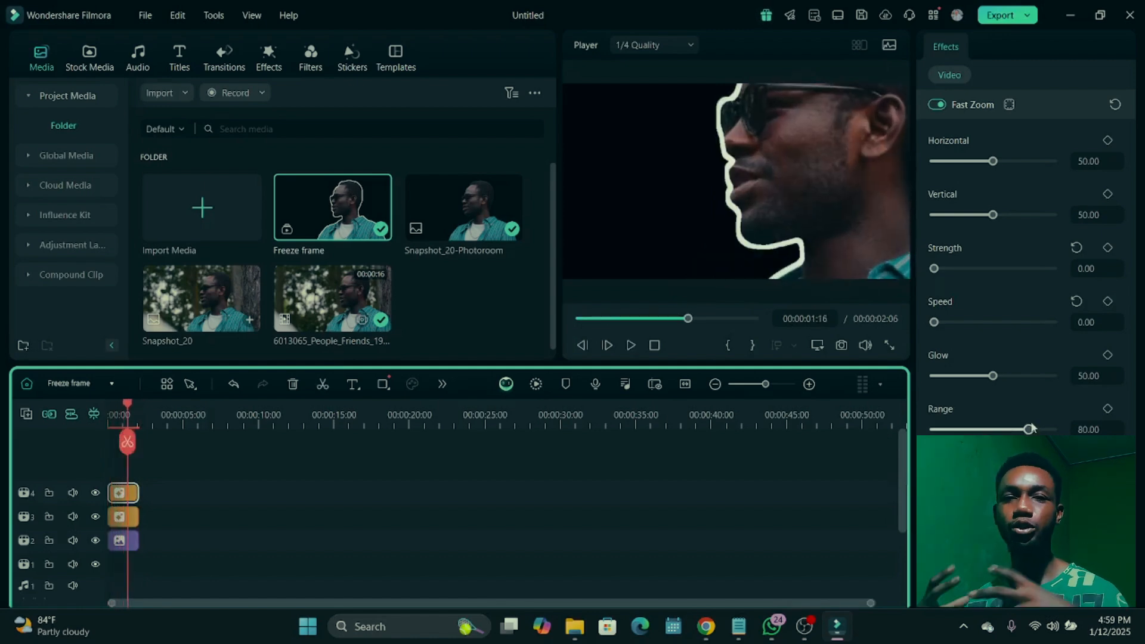
# Reduce the Fast Zoom effect's Range to 27.67 and replay the clip from its start
pyautogui.moveTo(1027, 429); pyautogui.dragTo(966, 429)
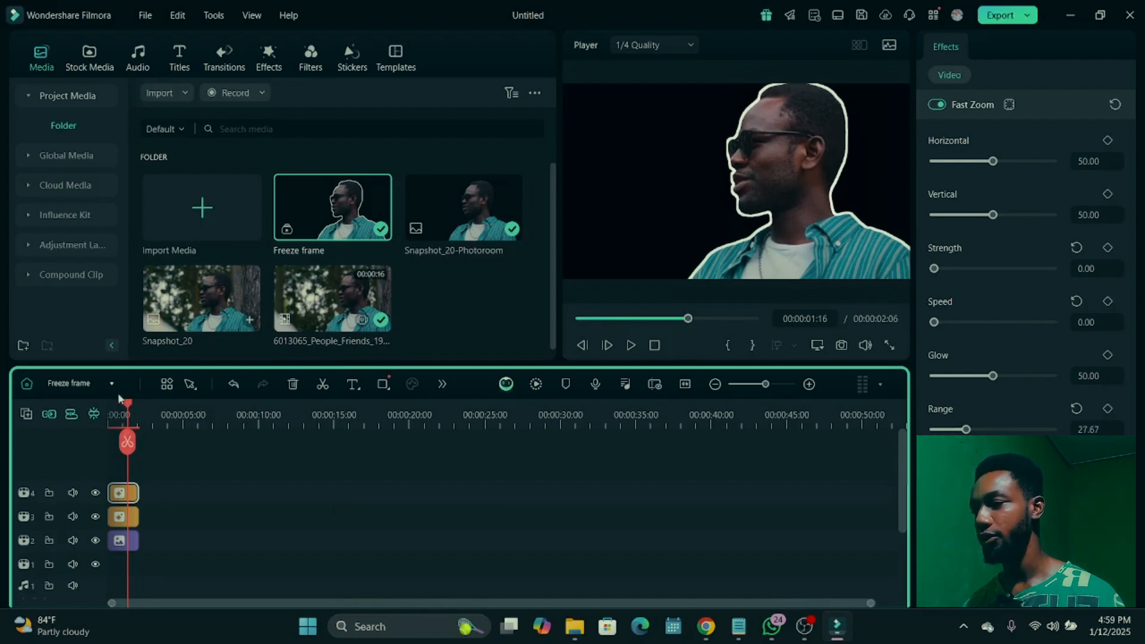
pyautogui.click(103, 415)
pyautogui.press('space')
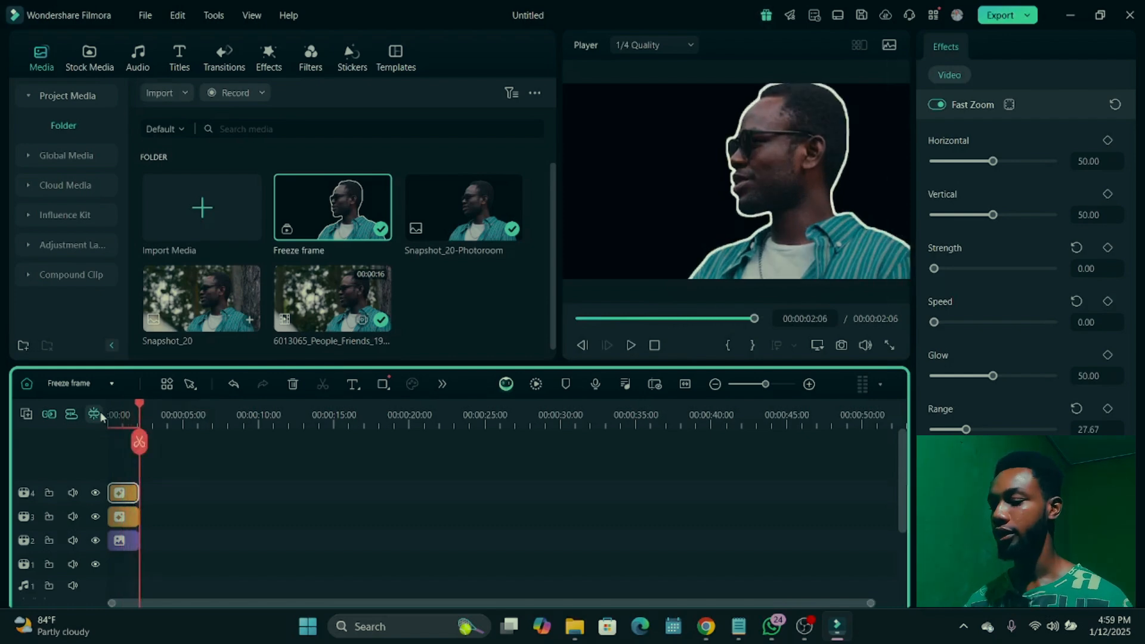
pyautogui.press('space')
# Return to the Main Timeline and preview the whole edit from the beginning in full screen
pyautogui.click(66, 384)
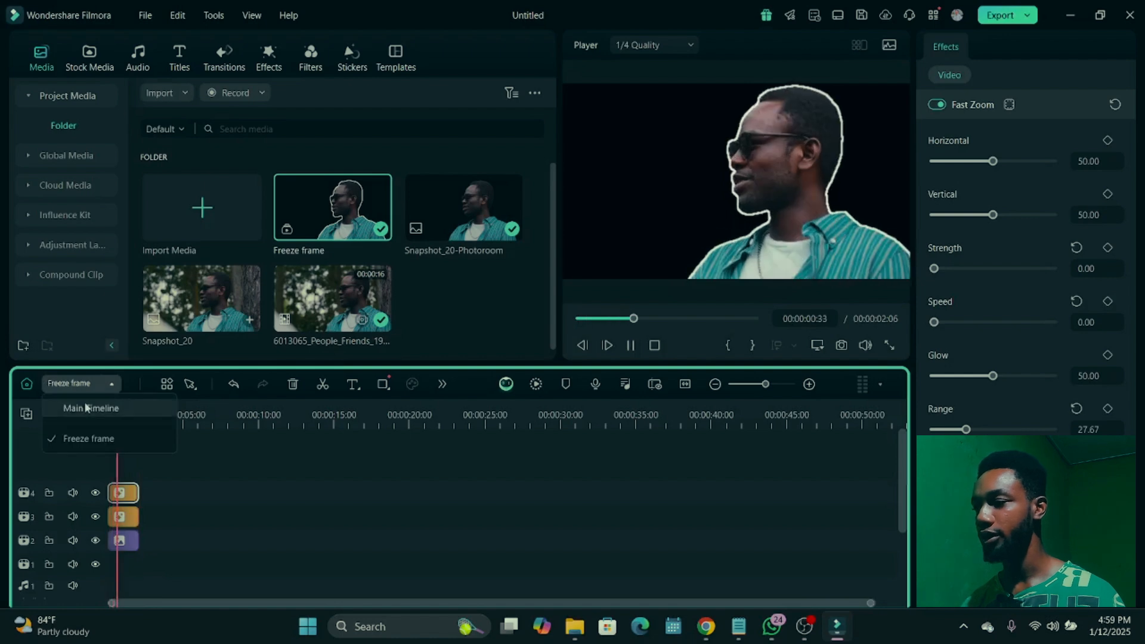
pyautogui.click(84, 402)
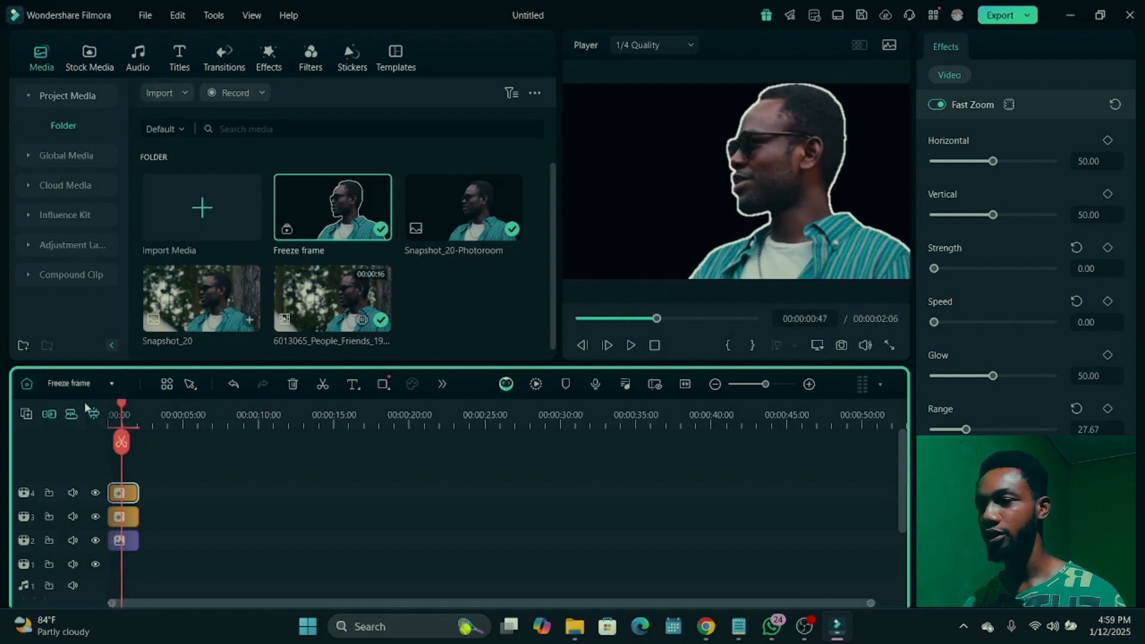
pyautogui.click(319, 407)
pyautogui.moveTo(320, 407); pyautogui.dragTo(105, 411)
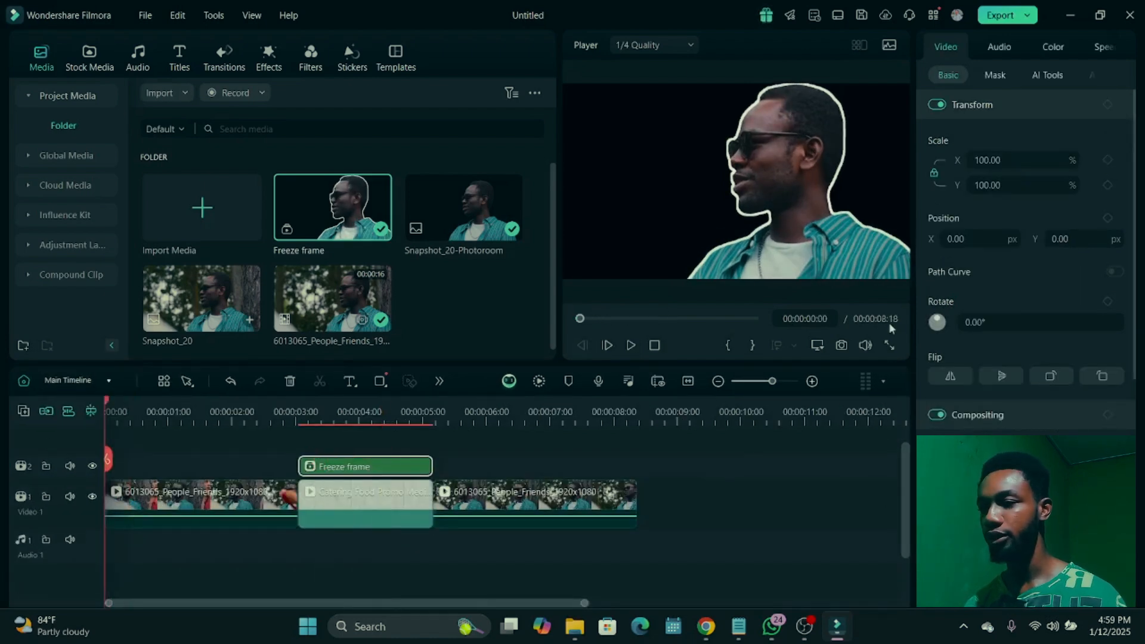
pyautogui.click(889, 346)
pyautogui.press('space')
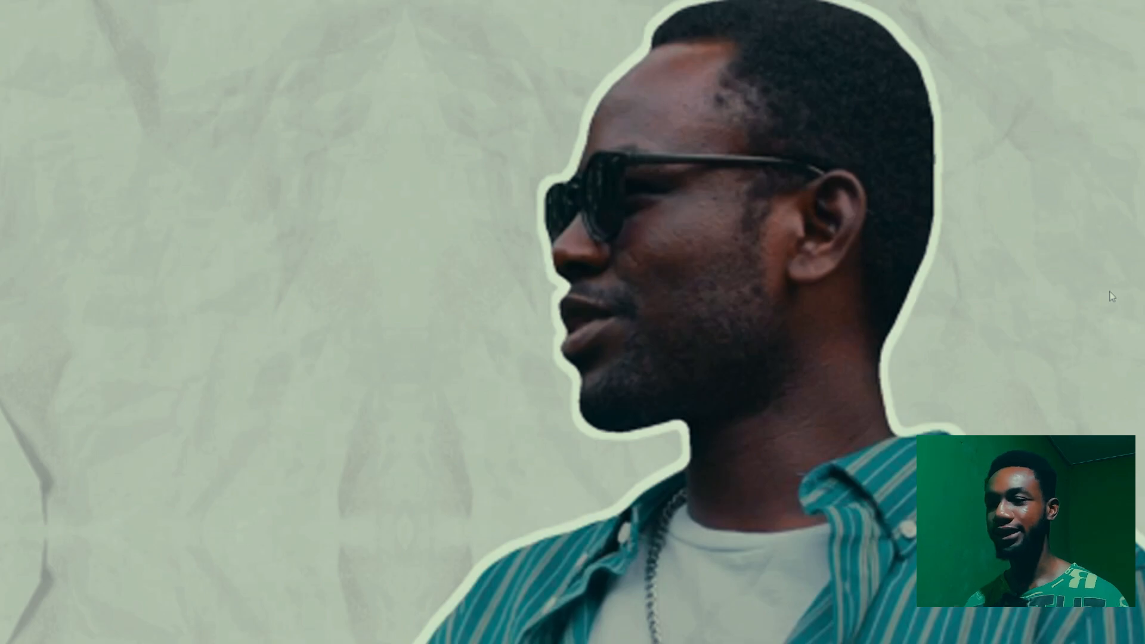
pyautogui.press('Escape')
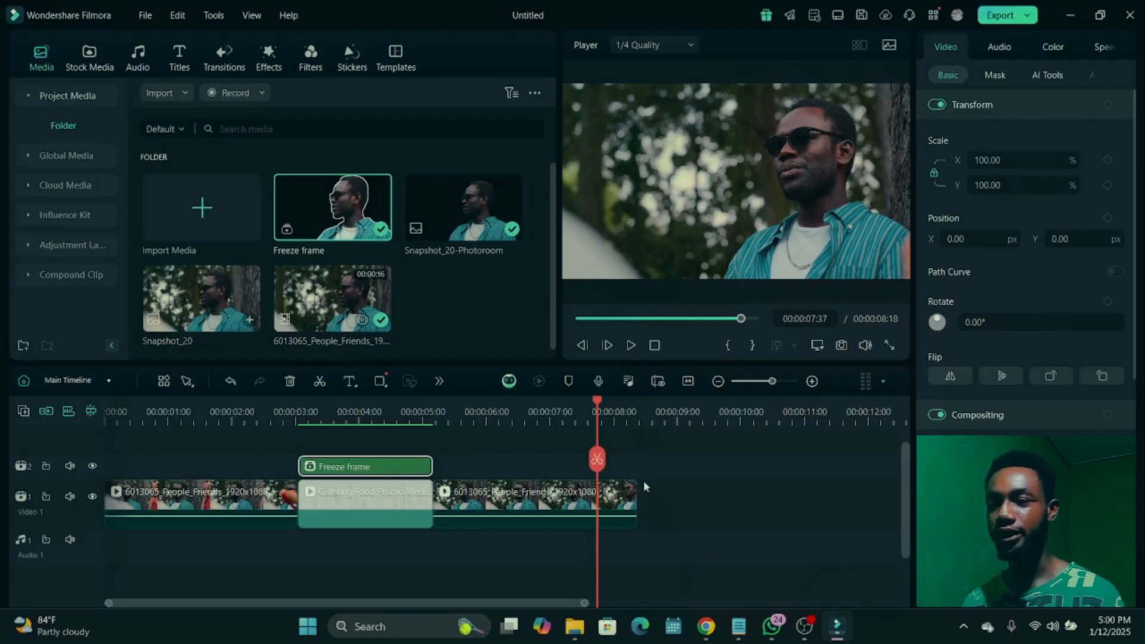